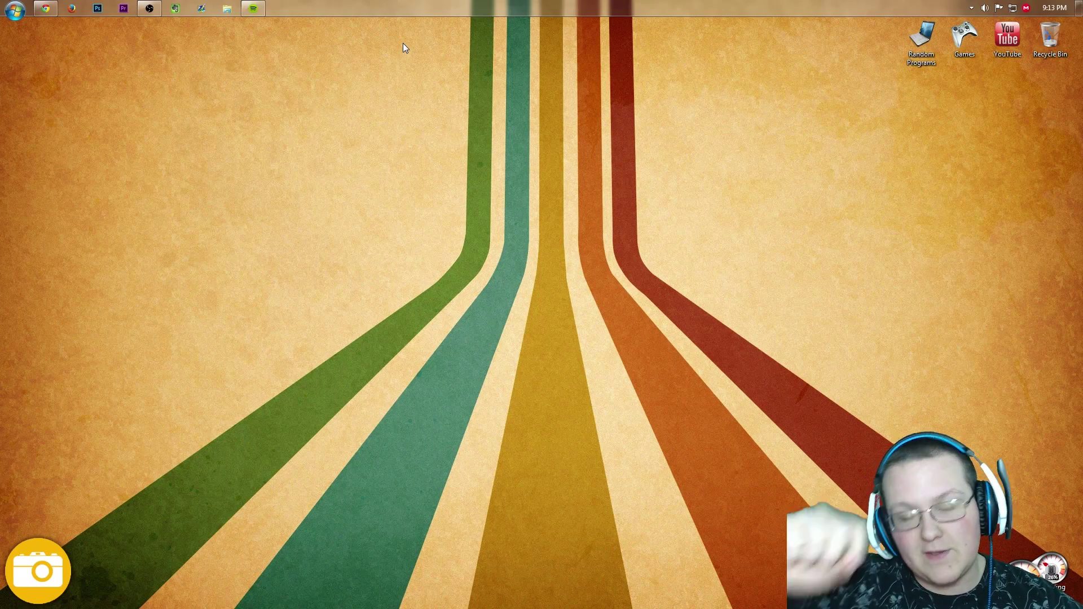
- Switch to Chrome, download OptiFine 1.8.0 HD U A4 from its mirror, keep the jar file and close the advert page
{"action": "left_click", "coordinate": [46, 8]}
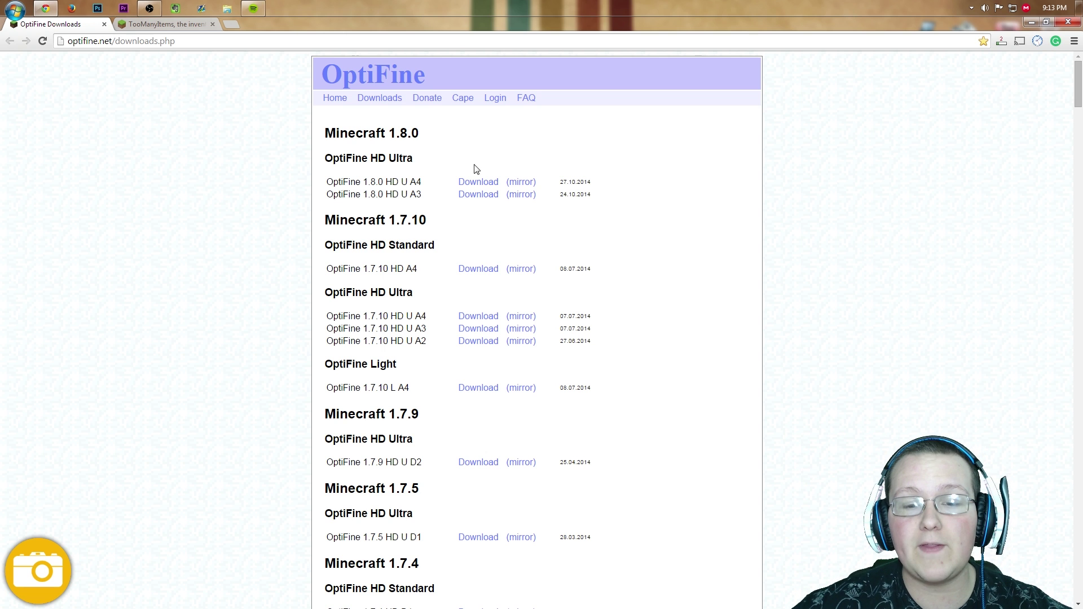
{"action": "left_click", "coordinate": [509, 186]}
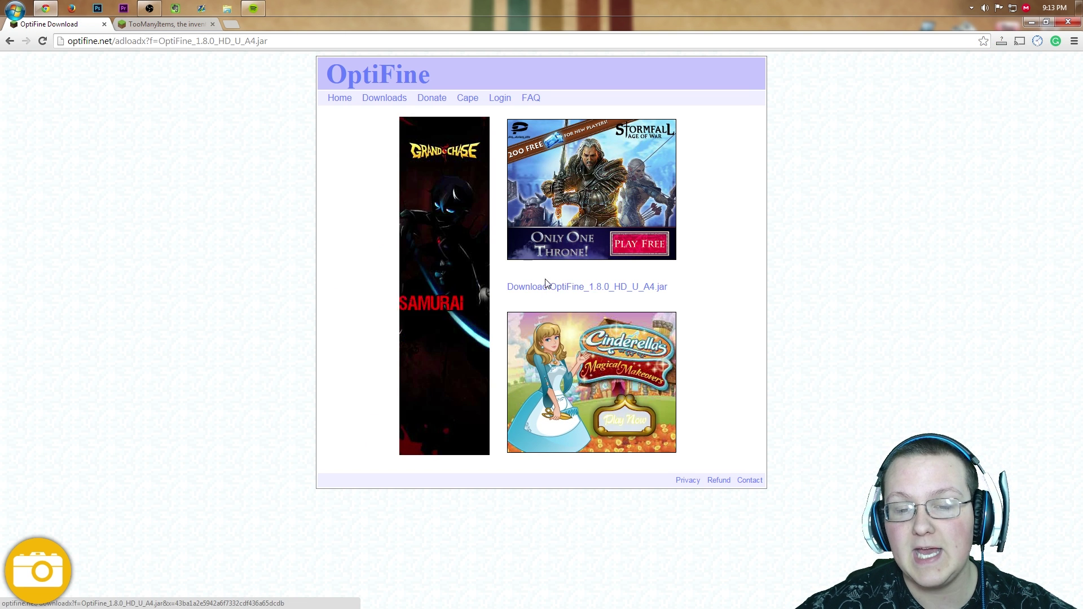
{"action": "left_click", "coordinate": [556, 288]}
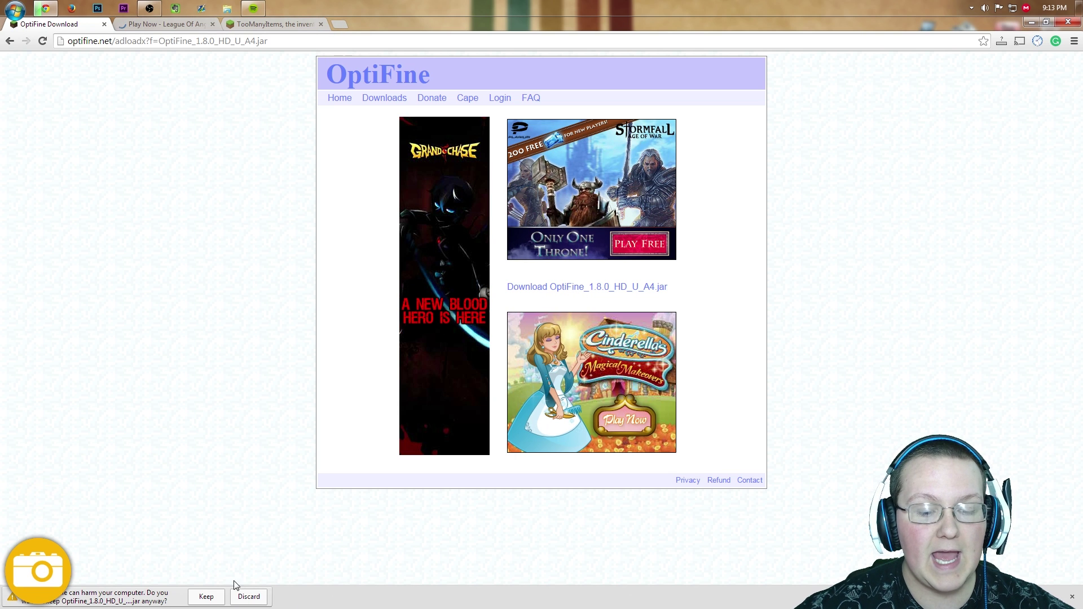
{"action": "left_click", "coordinate": [206, 597]}
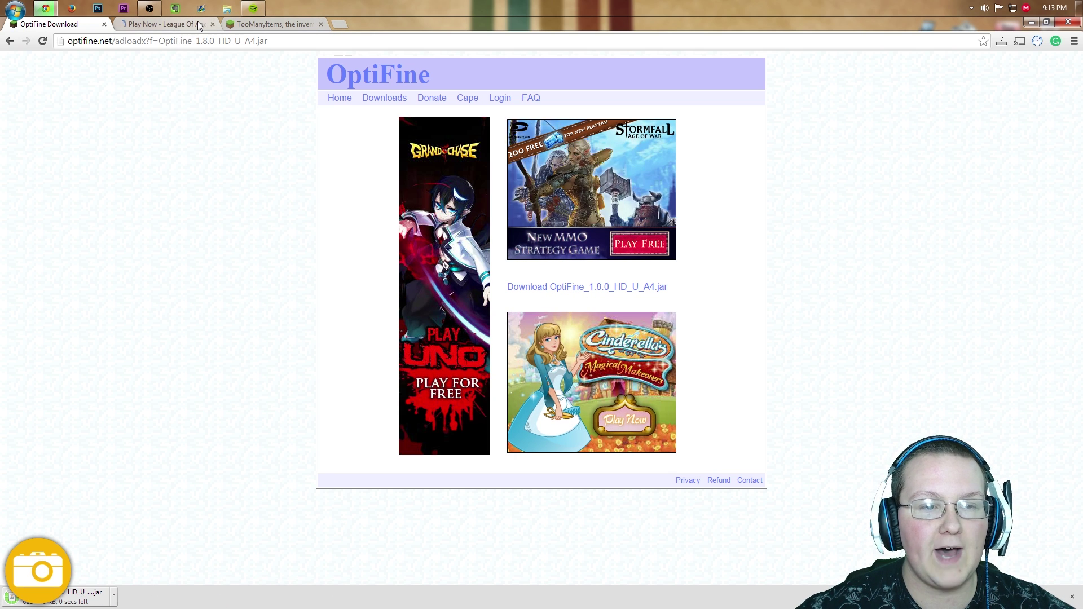
{"action": "middle_click", "coordinate": [136, 24]}
- Download the TooManyItems 1.8 non-Forge version from the Minecraft Forum thread, skipping the AdF.ly advert
{"action": "left_click", "coordinate": [135, 24]}
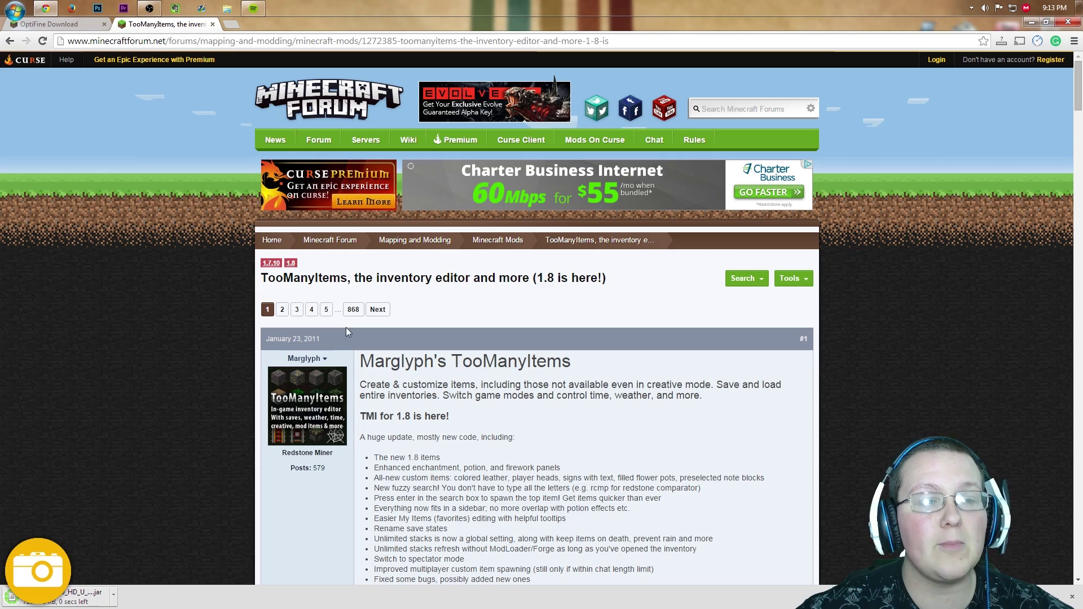
{"action": "scroll", "coordinate": [742, 370], "scroll_direction": "down", "scroll_amount": 10}
{"action": "scroll", "coordinate": [689, 345], "scroll_direction": "down", "scroll_amount": 2}
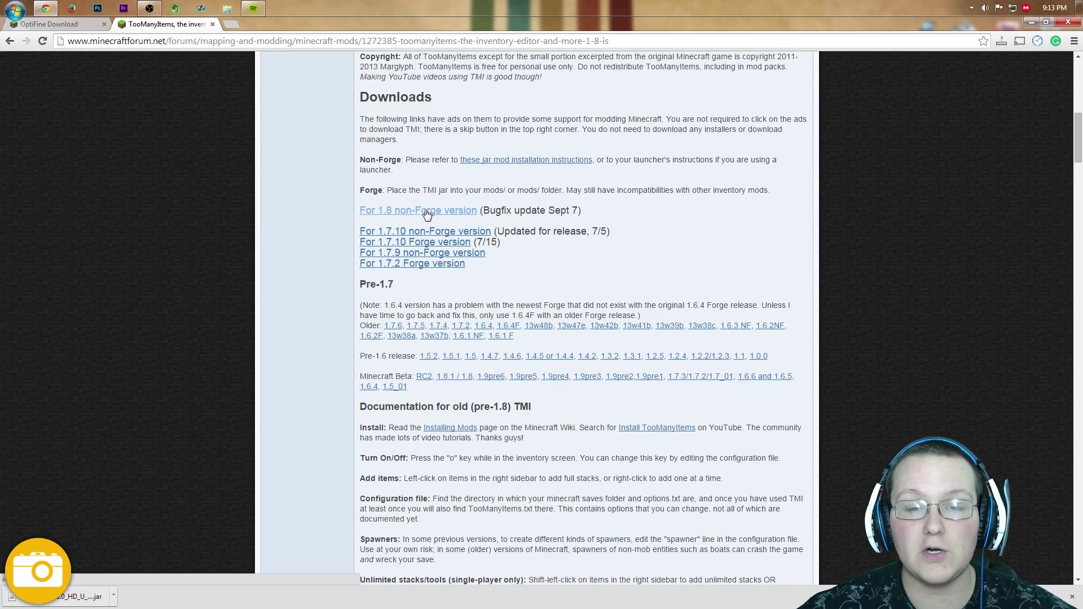
{"action": "left_click", "coordinate": [402, 211]}
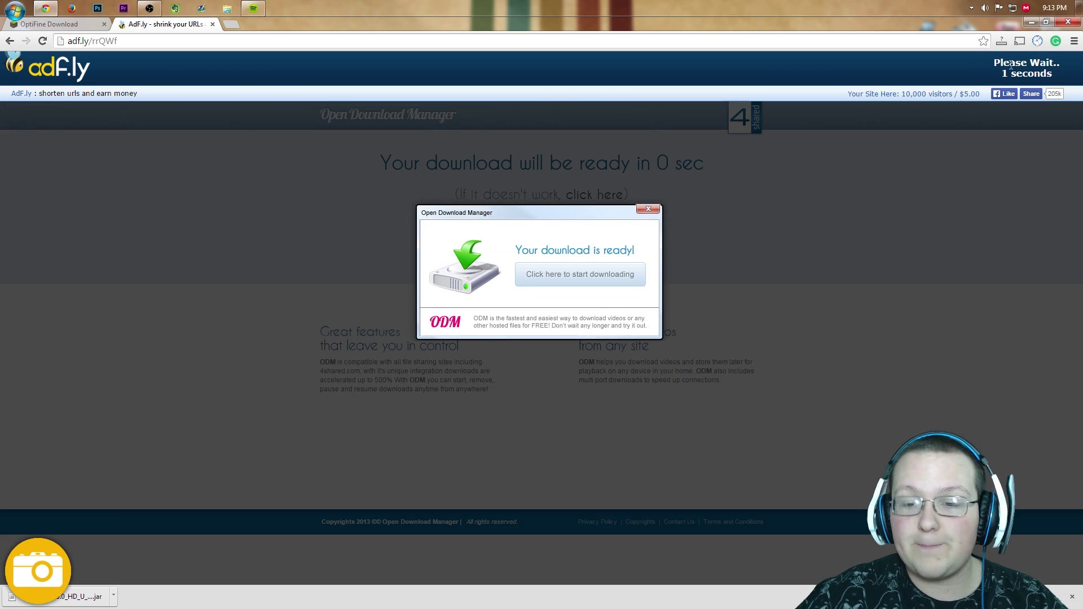
{"action": "right_click", "coordinate": [877, 259]}
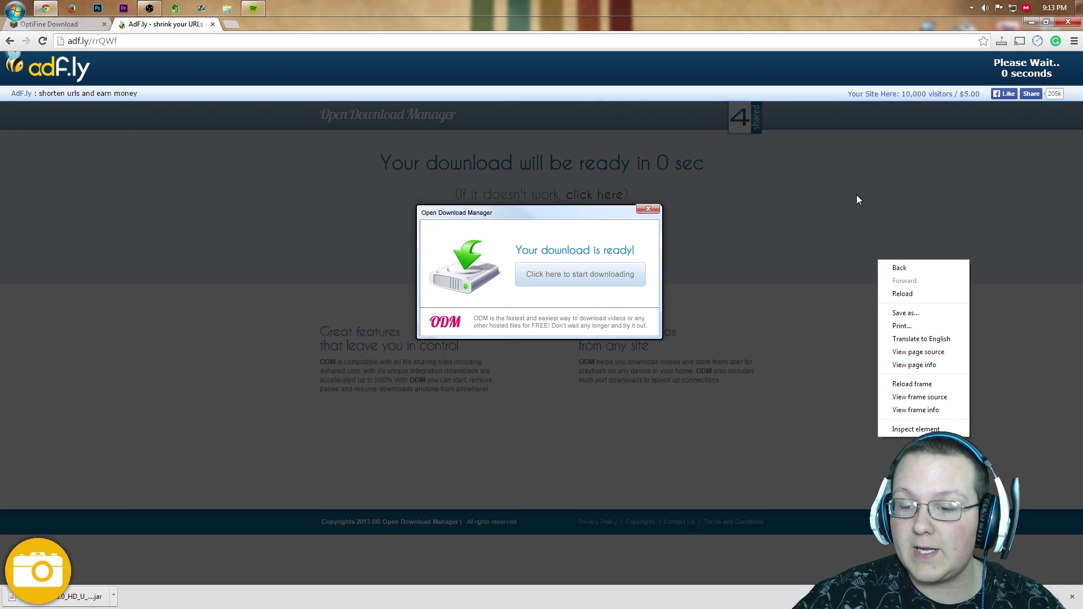
{"action": "left_click", "coordinate": [861, 152]}
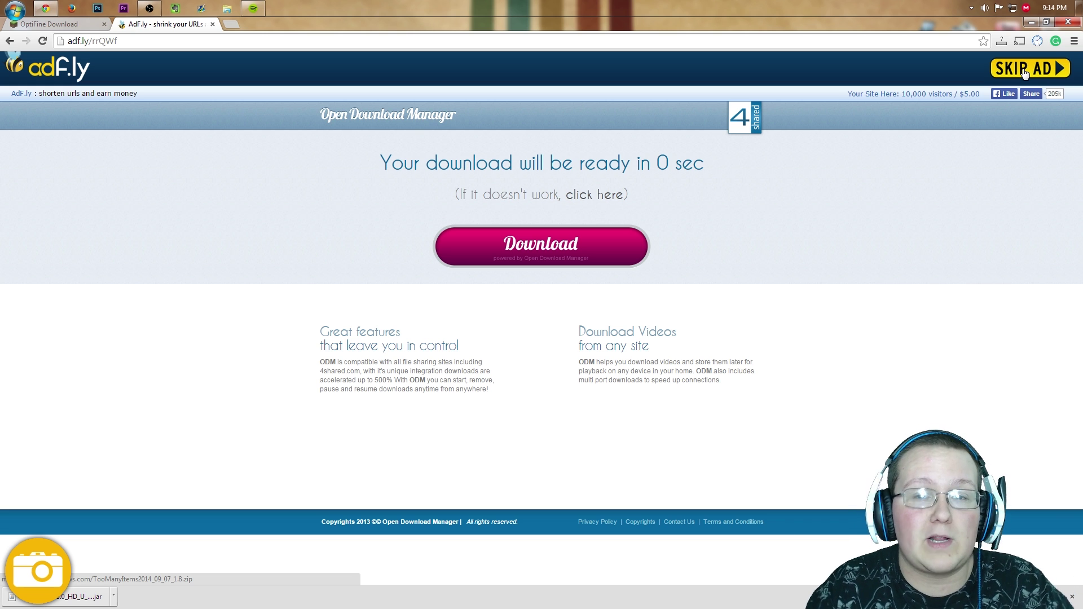
{"action": "left_click", "coordinate": [1024, 71]}
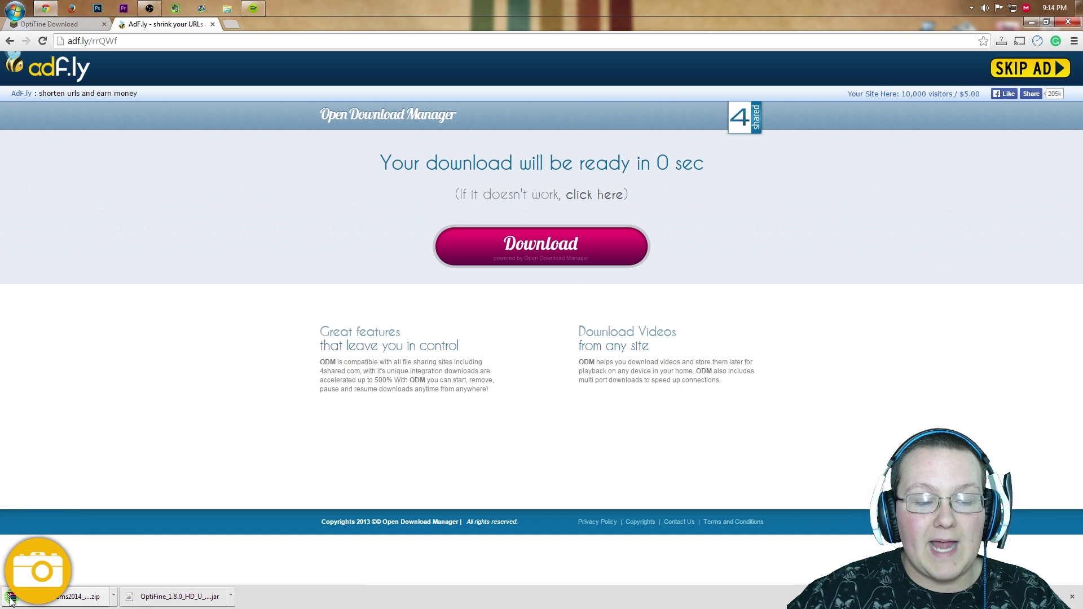
- Minimize the browser and locate the downloaded OptiFine and TooManyItems files on the desktop
{"action": "left_click", "coordinate": [1031, 22]}
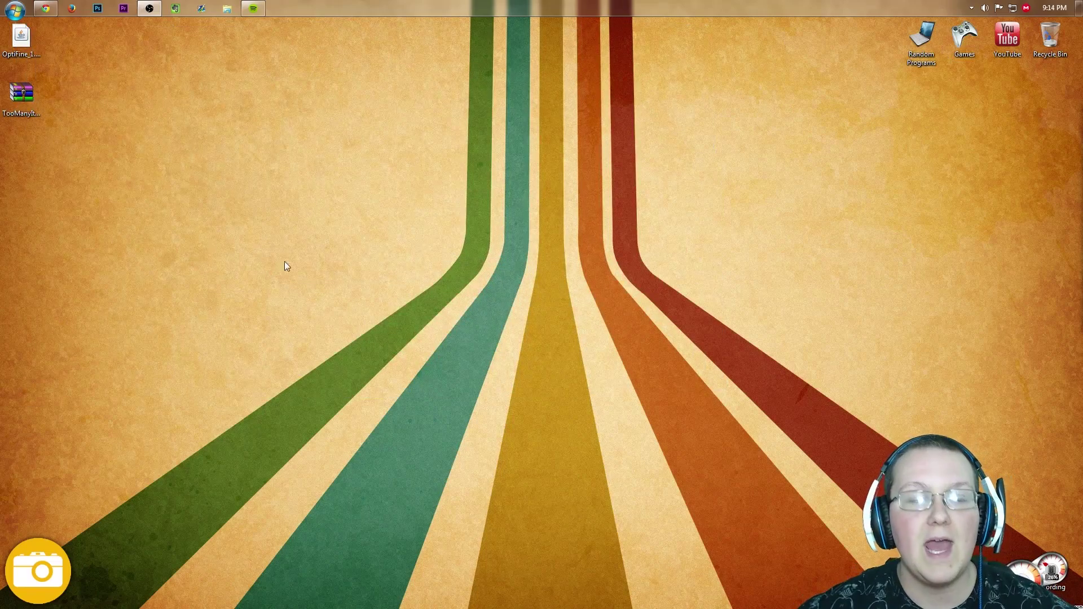
{"action": "left_click_drag", "start_coordinate": [187, 215], "coordinate": [5, 20]}
{"action": "left_click", "coordinate": [77, 90]}
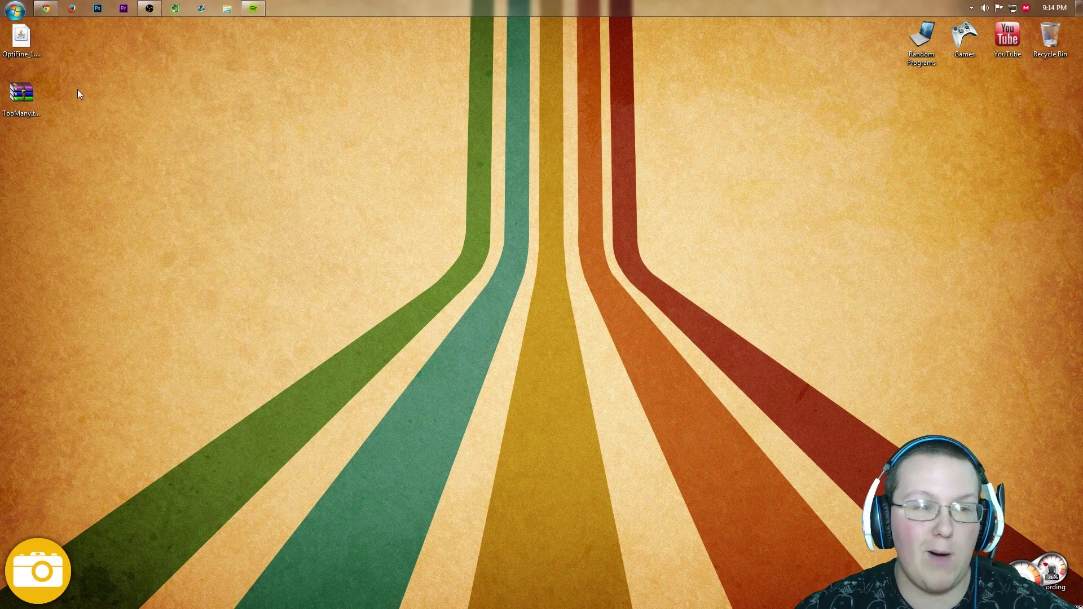
{"action": "left_click", "coordinate": [23, 93]}
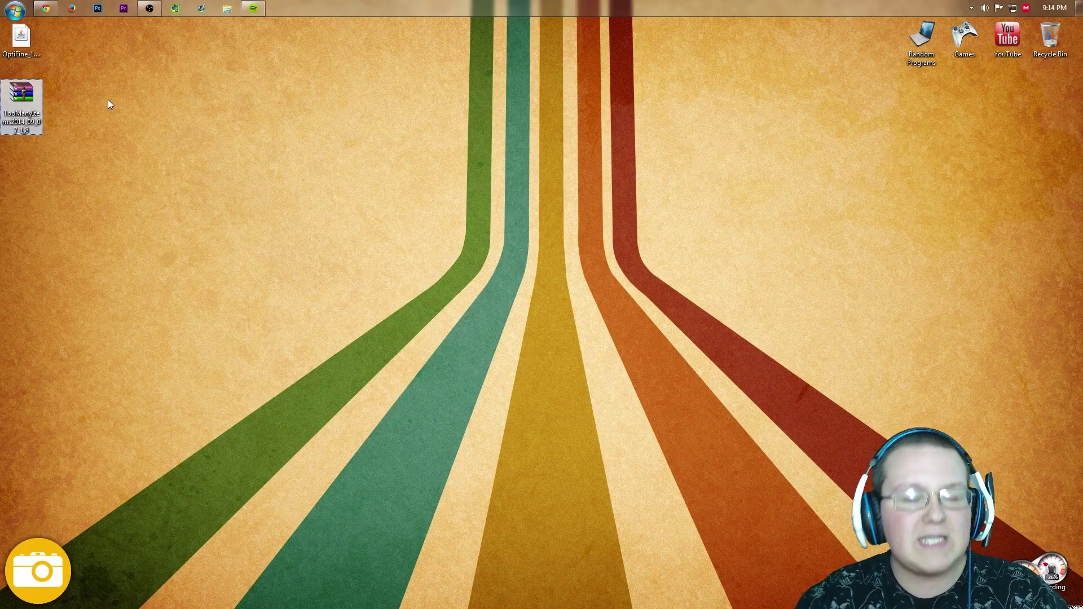
- Check the Downloads folder by running "downloads", and close its window
{"action": "key", "text": "super+r"}
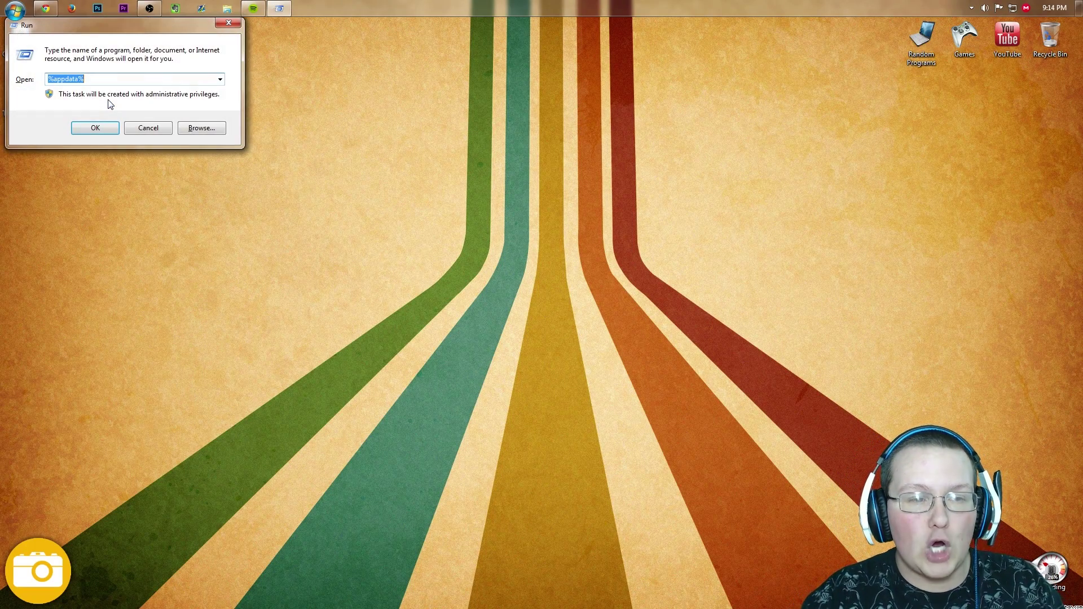
{"action": "type", "text": "downloa"}
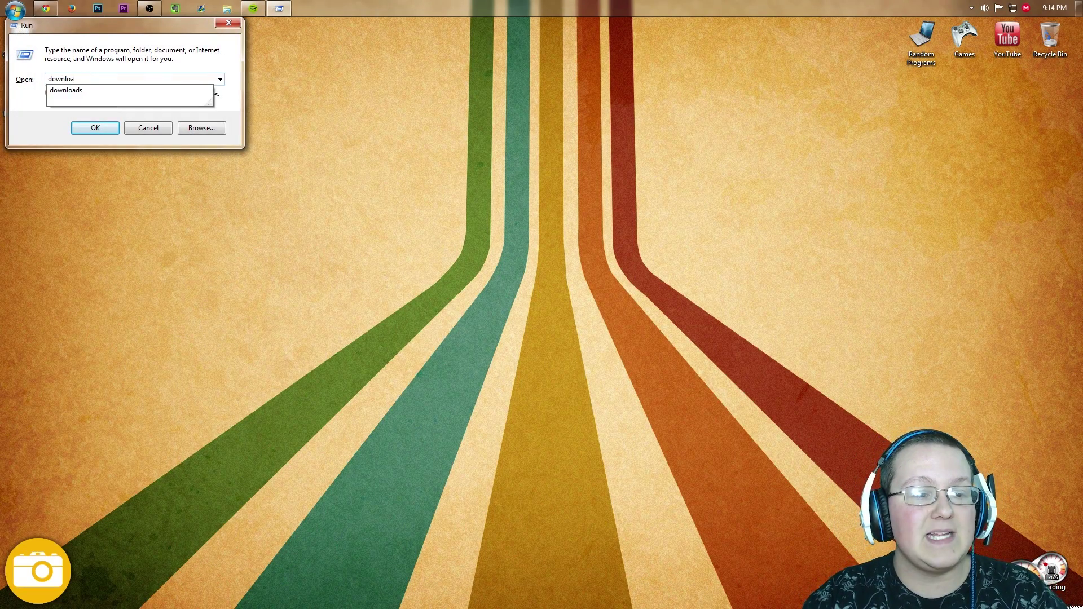
{"action": "type", "text": "ds"}
{"action": "key", "text": "Return"}
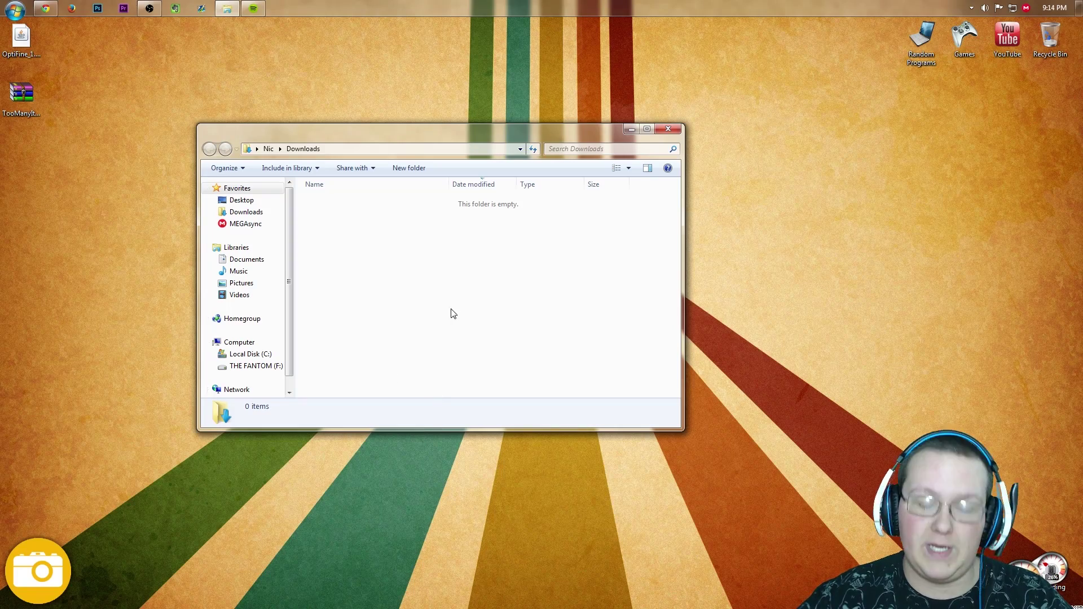
{"action": "left_click", "coordinate": [668, 129]}
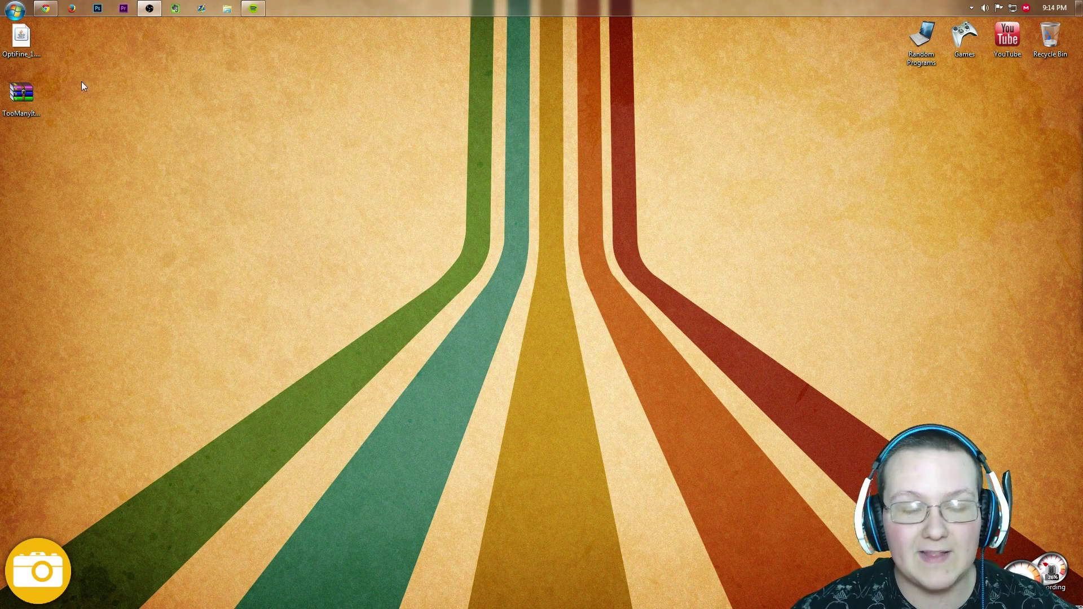
- Install OptiFine HD Ultra A4 by running its jar with Java(TM) Platform SE binary, and move the jar to the Recycle Bin
{"action": "right_click", "coordinate": [12, 34]}
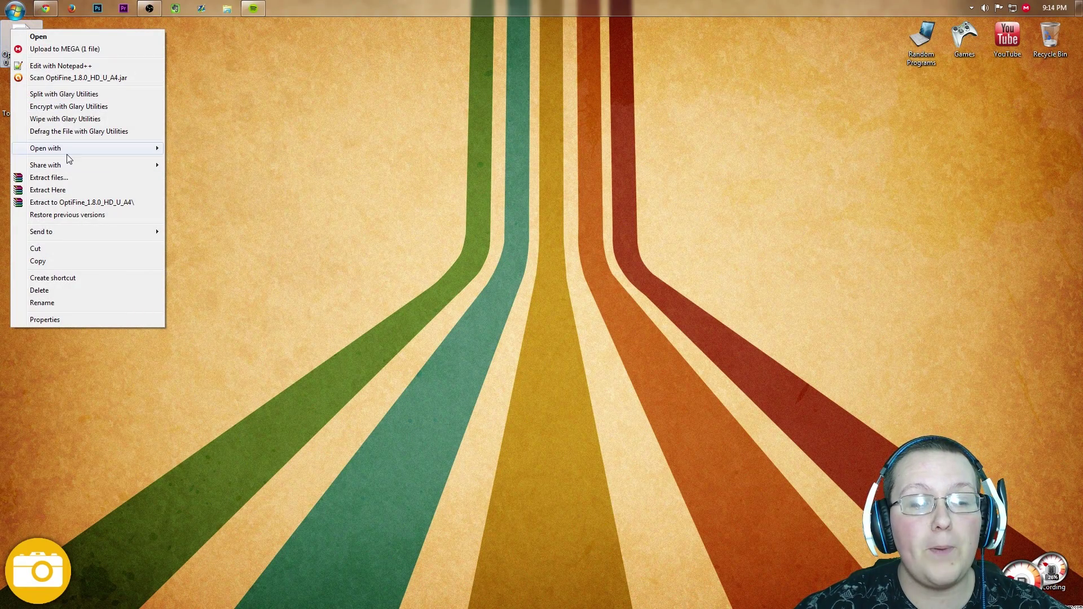
{"action": "mouse_move", "coordinate": [135, 149]}
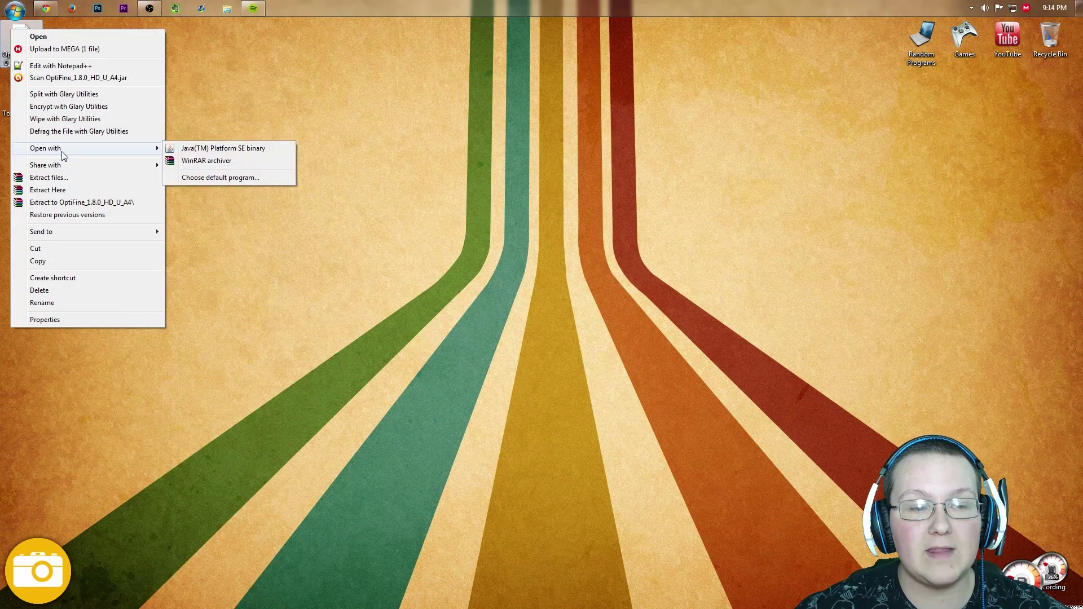
{"action": "left_click", "coordinate": [184, 149]}
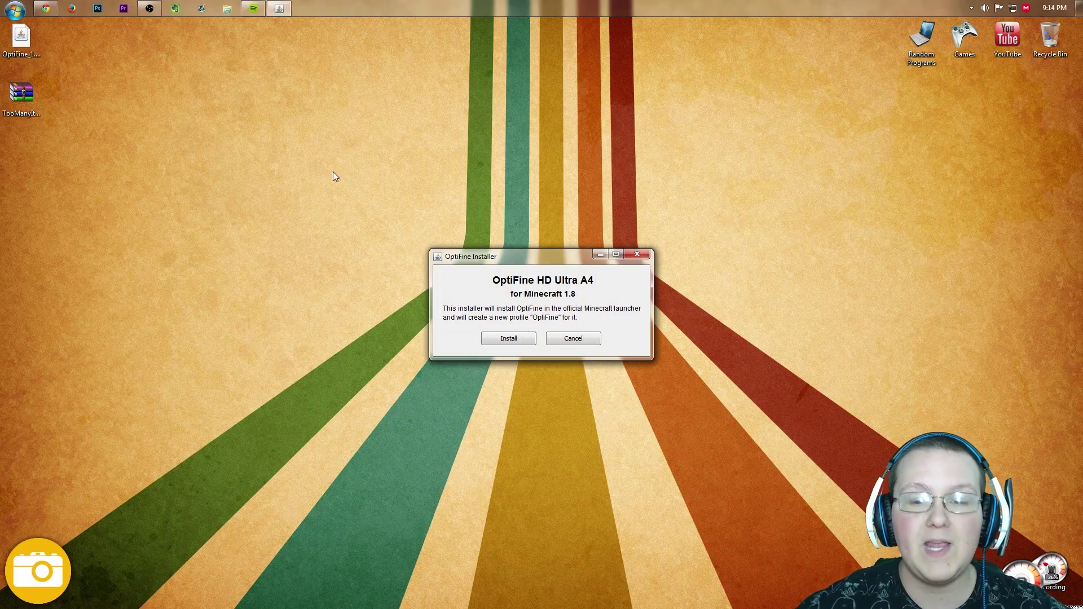
{"action": "left_click", "coordinate": [502, 342]}
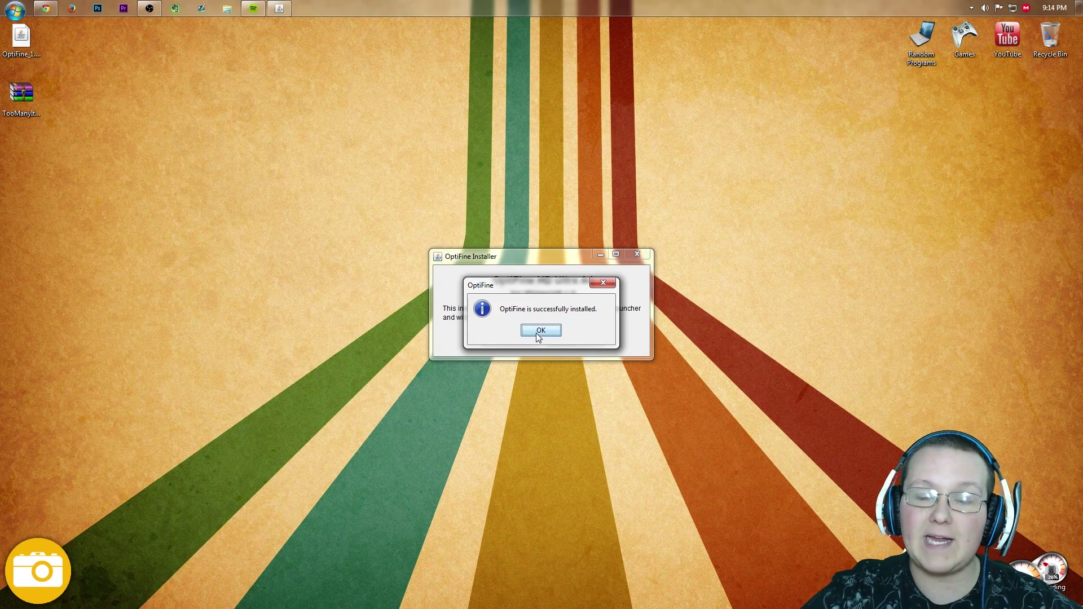
{"action": "left_click", "coordinate": [539, 333]}
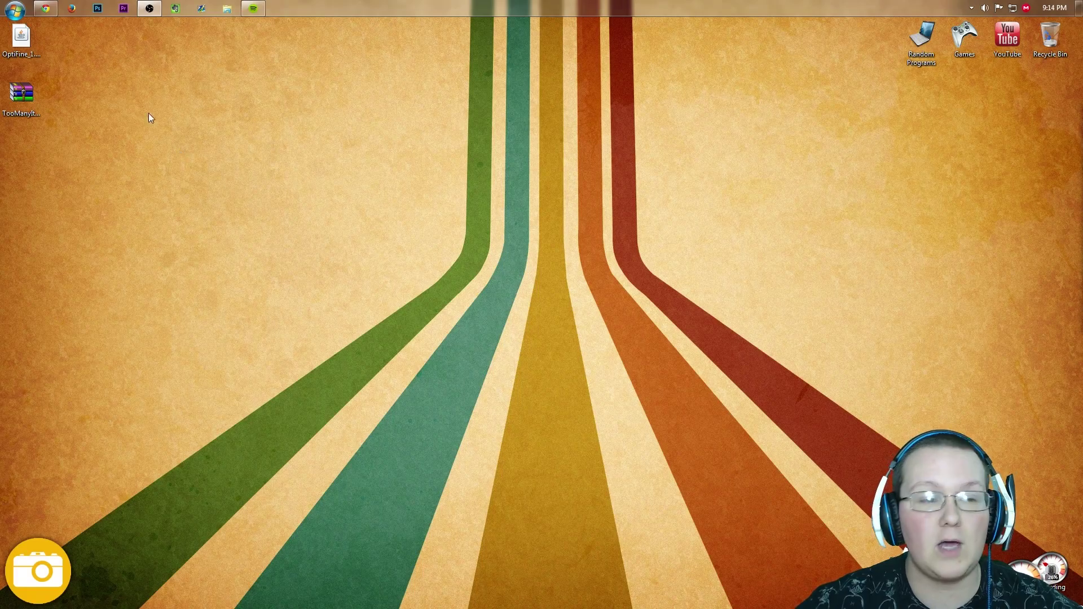
{"action": "left_click_drag", "start_coordinate": [49, 45], "coordinate": [1049, 35]}
- Extract the TooManyItems archive into its own folder on the desktop, and move the zip to the Recycle Bin
{"action": "left_click_drag", "start_coordinate": [20, 96], "coordinate": [319, 99]}
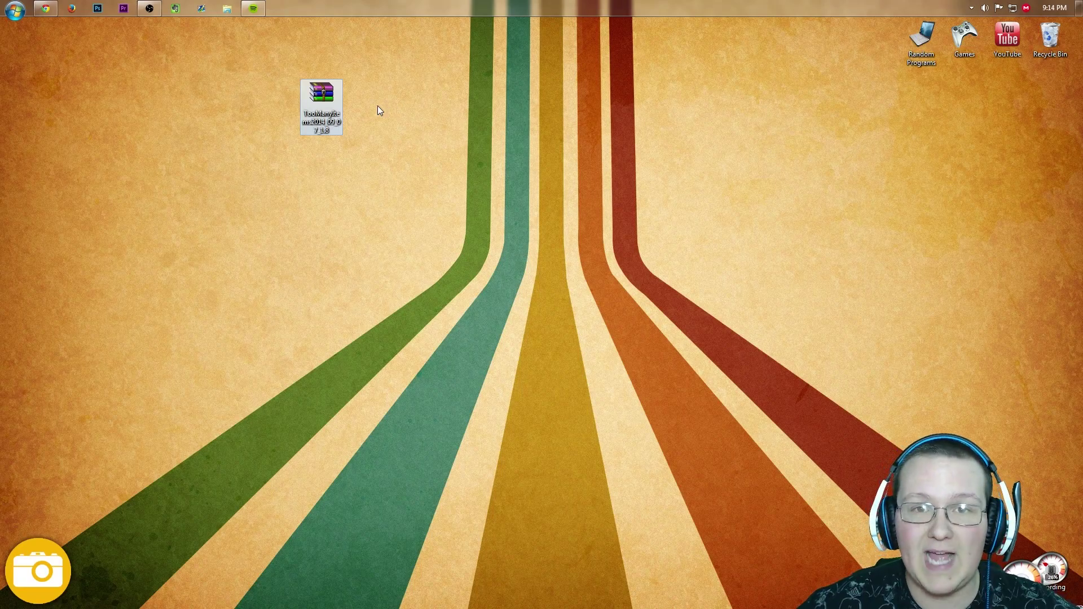
{"action": "right_click", "coordinate": [333, 103]}
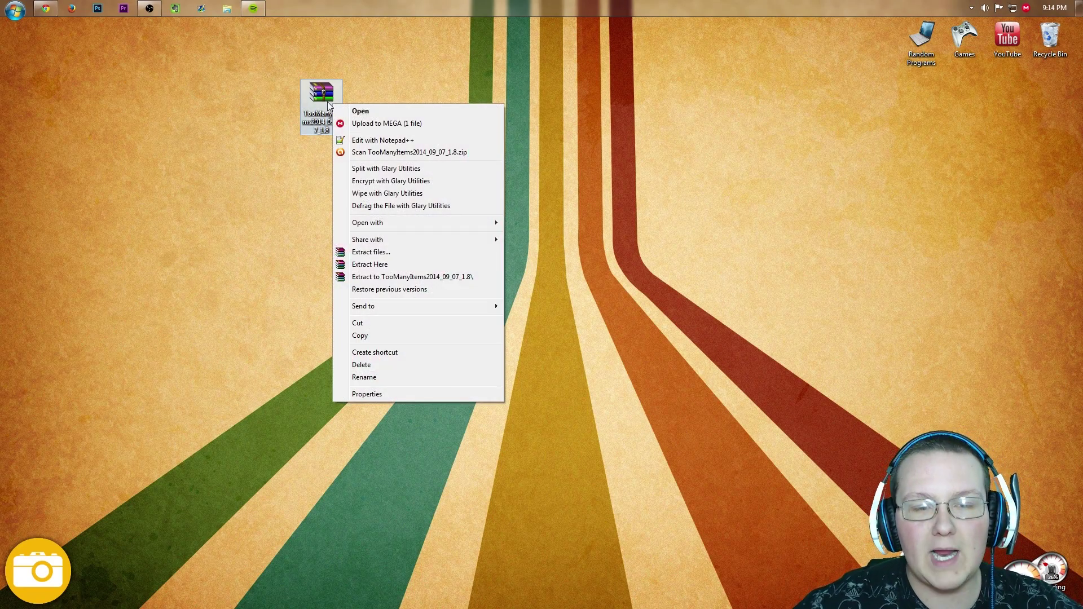
{"action": "left_click", "coordinate": [399, 252]}
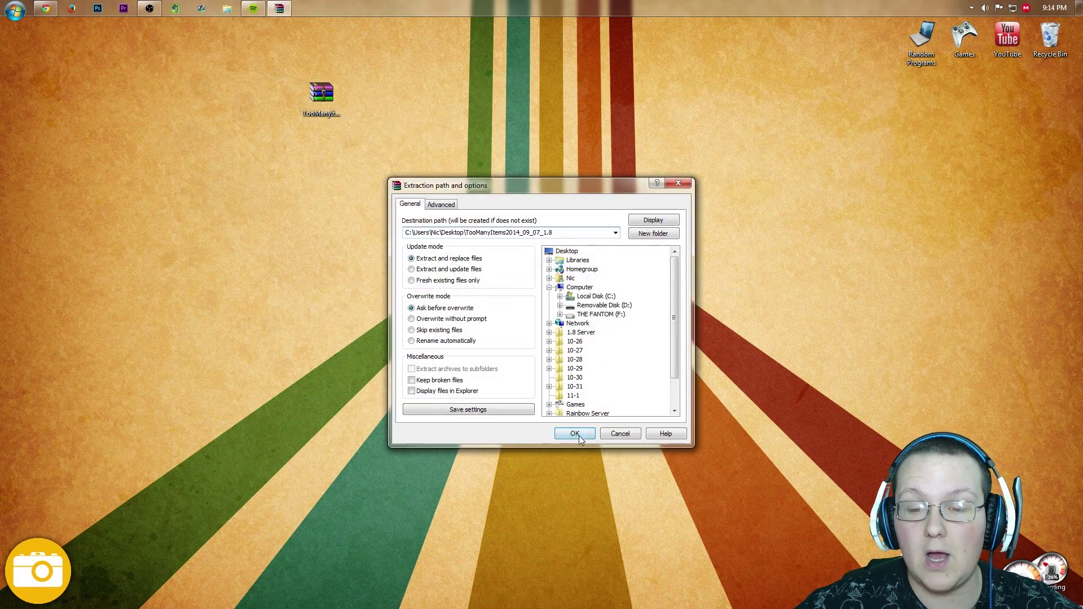
{"action": "left_click", "coordinate": [572, 425]}
{"action": "left_click_drag", "start_coordinate": [20, 35], "coordinate": [116, 149]}
{"action": "left_click_drag", "start_coordinate": [321, 105], "coordinate": [1050, 37]}
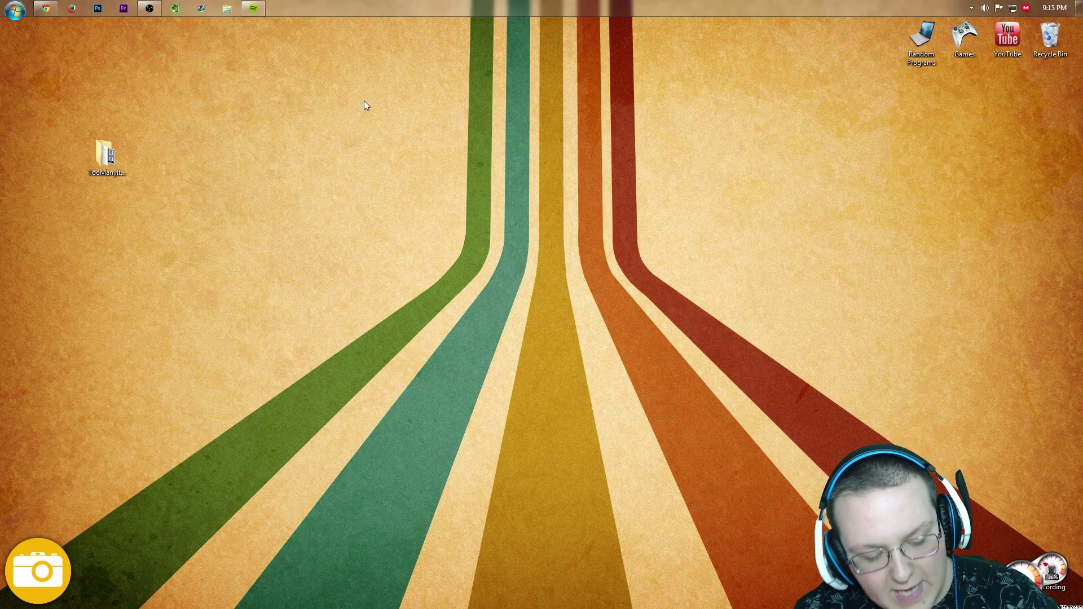
- Go to %appdata% and open the .minecraft\versions\1.8-OptiFine_HD_U_A4 folder
{"action": "key", "text": "super+r"}
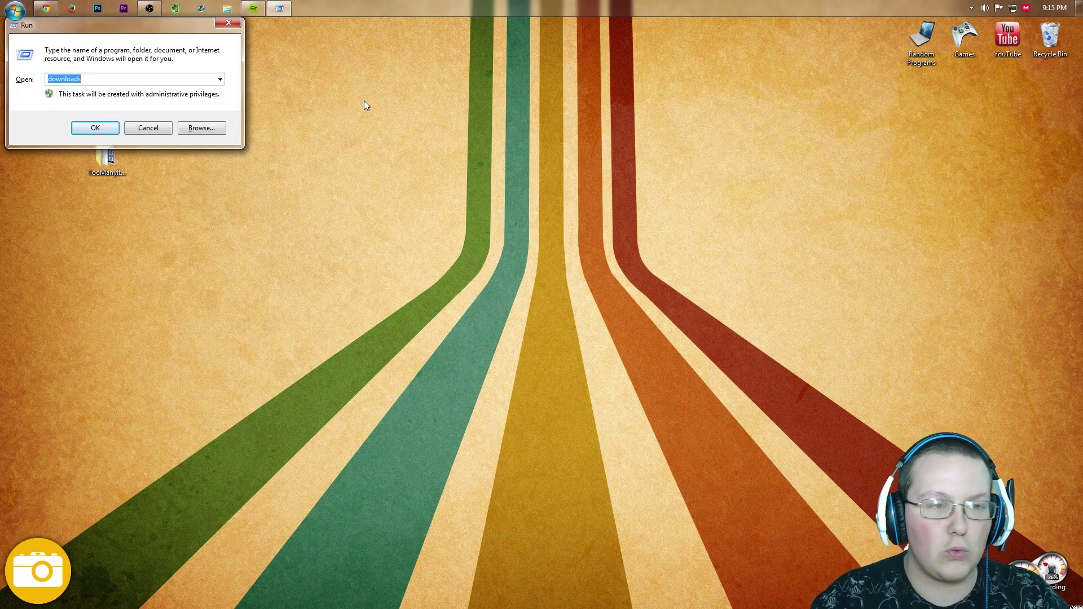
{"action": "type", "text": "%"}
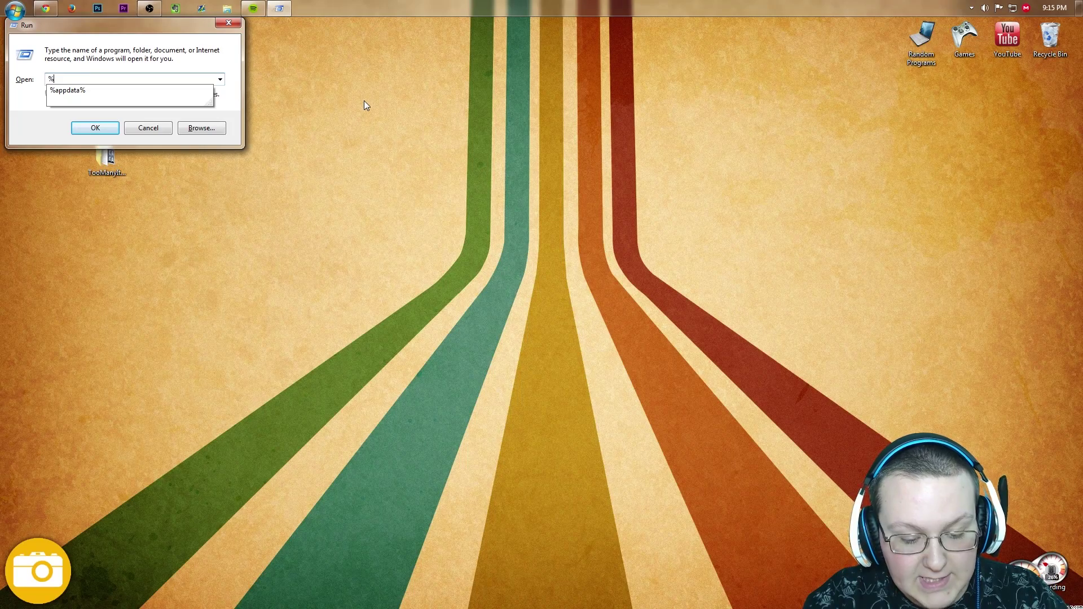
{"action": "type", "text": "appdata%"}
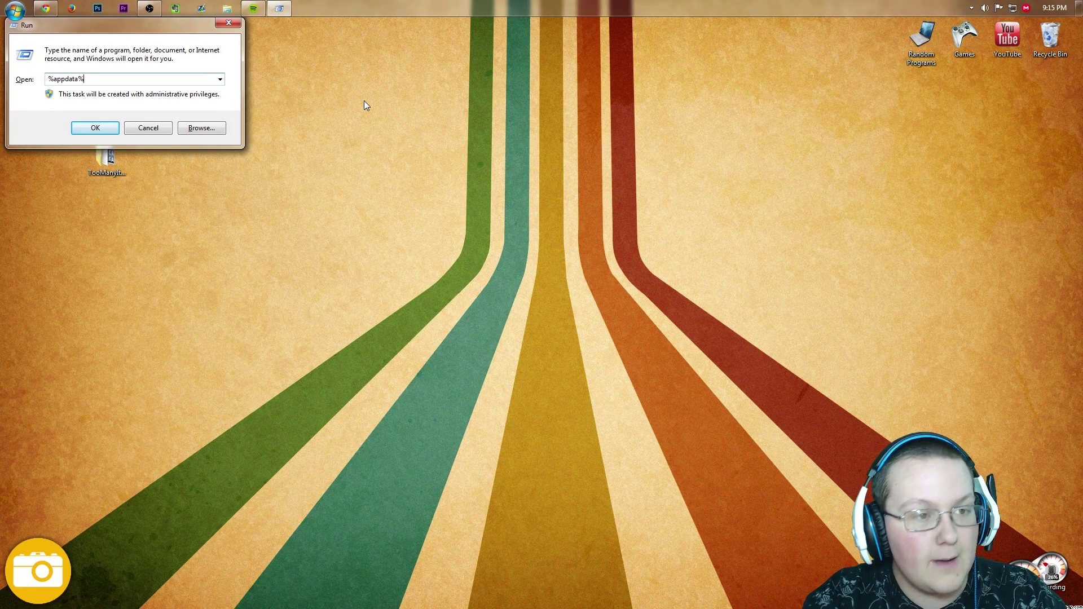
{"action": "key", "text": "Return"}
{"action": "left_click_drag", "start_coordinate": [360, 130], "coordinate": [457, 127]}
{"action": "double_click", "coordinate": [482, 200]}
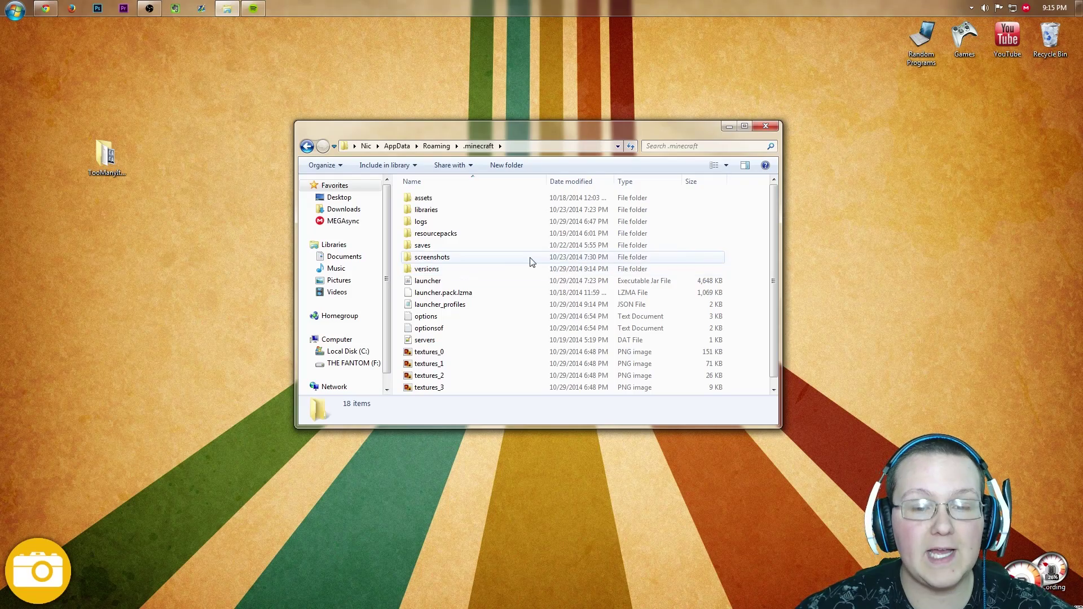
{"action": "double_click", "coordinate": [514, 268]}
{"action": "left_click", "coordinate": [437, 213]}
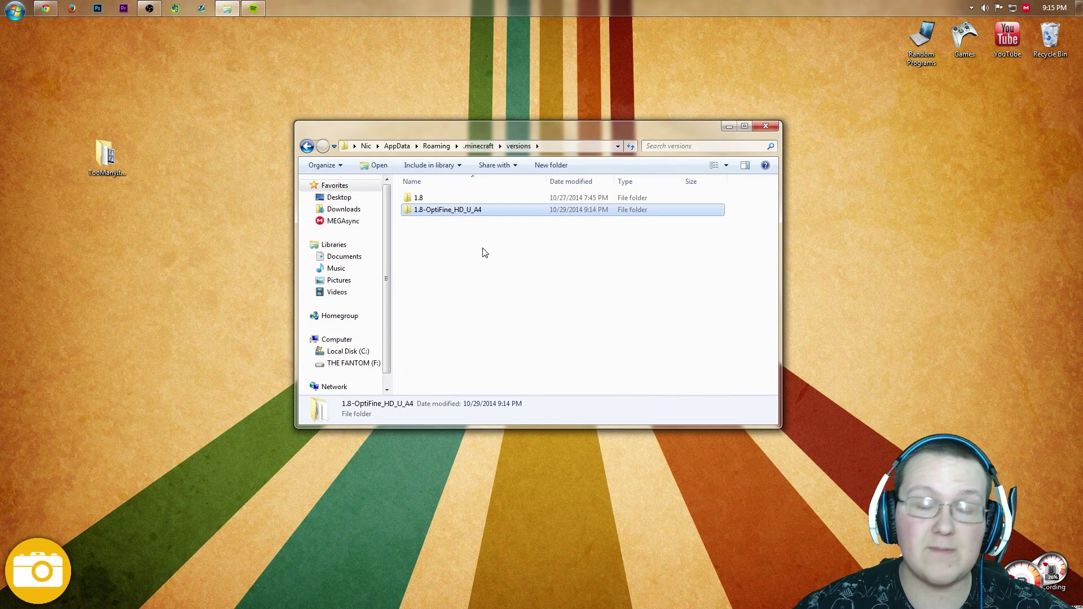
{"action": "double_click", "coordinate": [429, 216]}
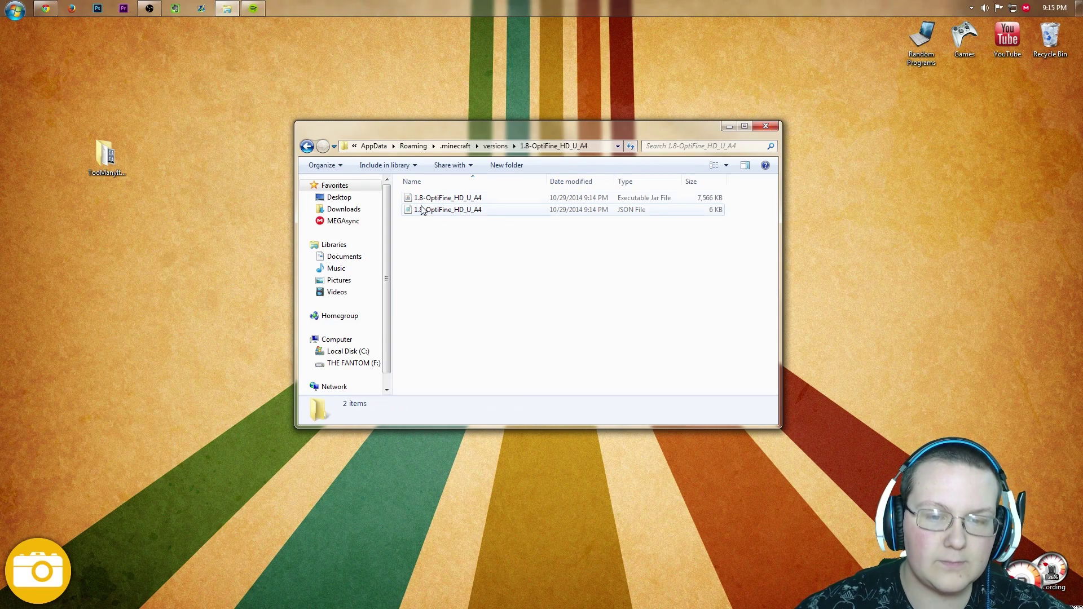
- Open the 1.8-OptiFine_HD_U_A4 executable jar file with WinRAR
{"action": "left_click", "coordinate": [428, 200]}
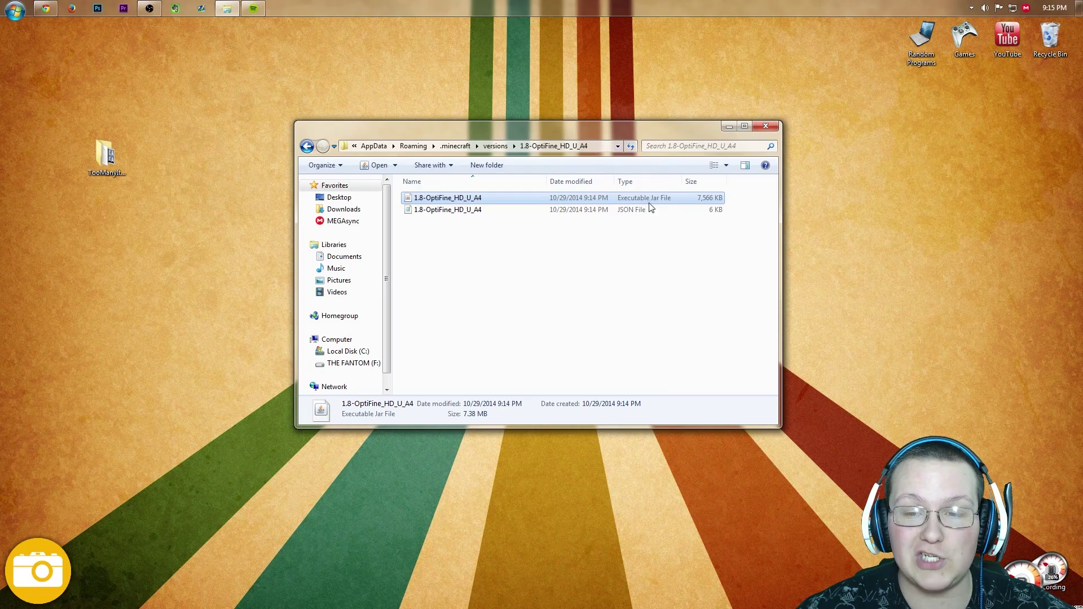
{"action": "right_click", "coordinate": [449, 199]}
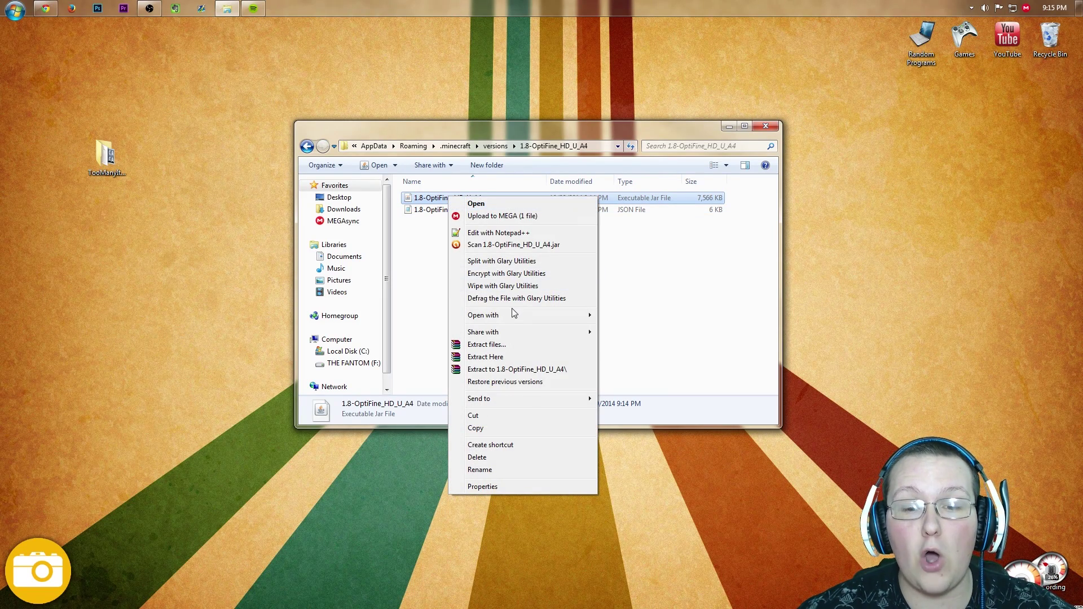
{"action": "mouse_move", "coordinate": [504, 315]}
{"action": "left_click", "coordinate": [639, 328]}
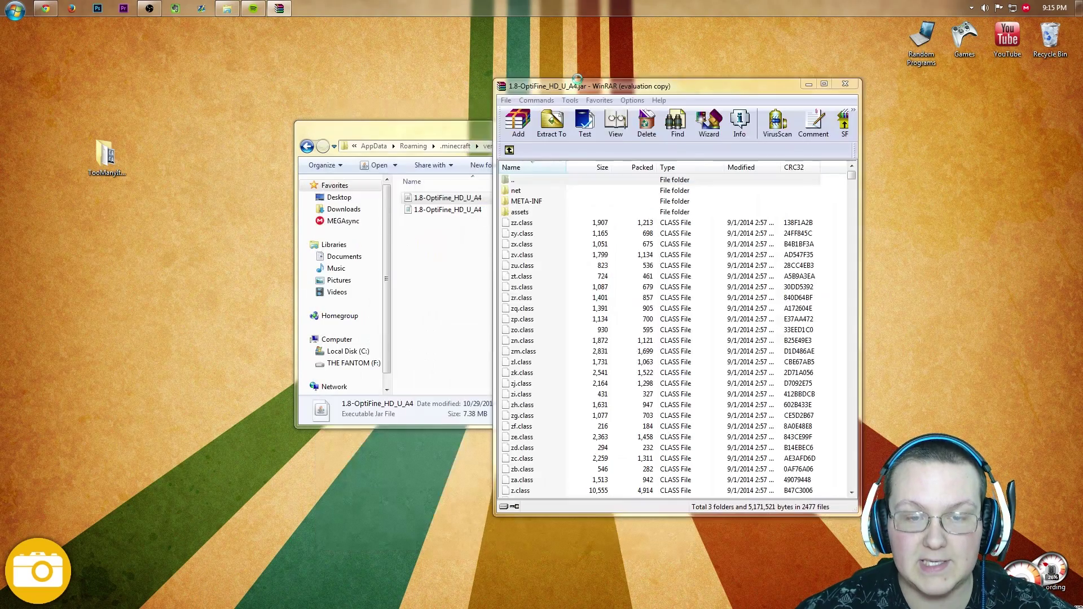
- Open the TooManyItems2014_09_07_1.8 folder from the desktop and arrange it beside the OptiFine jar's archive window
{"action": "left_click", "coordinate": [751, 308]}
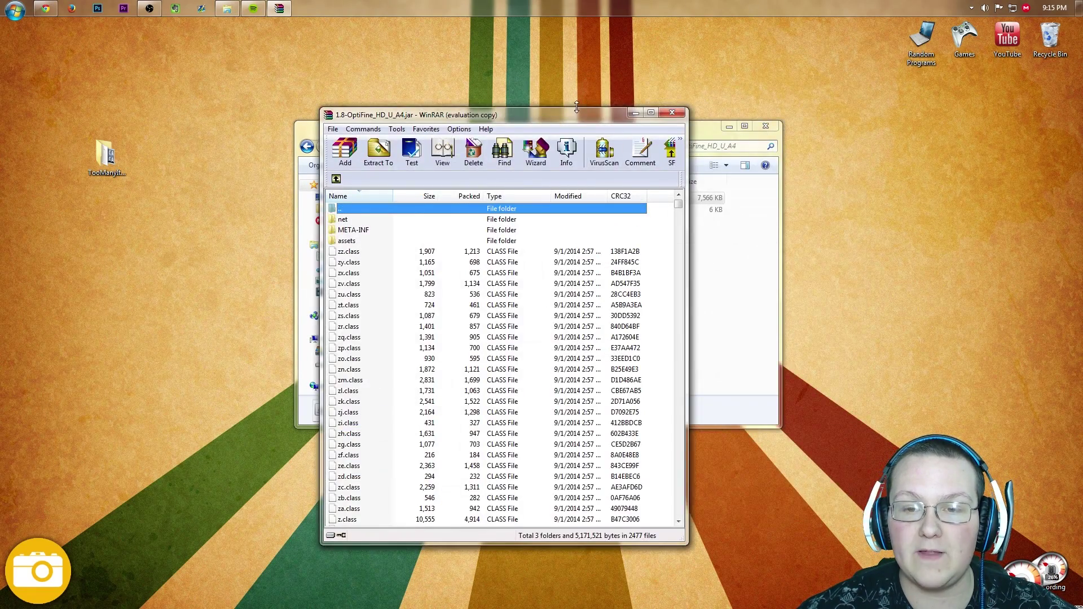
{"action": "left_click_drag", "start_coordinate": [577, 114], "coordinate": [917, 69]}
{"action": "double_click", "coordinate": [107, 157]}
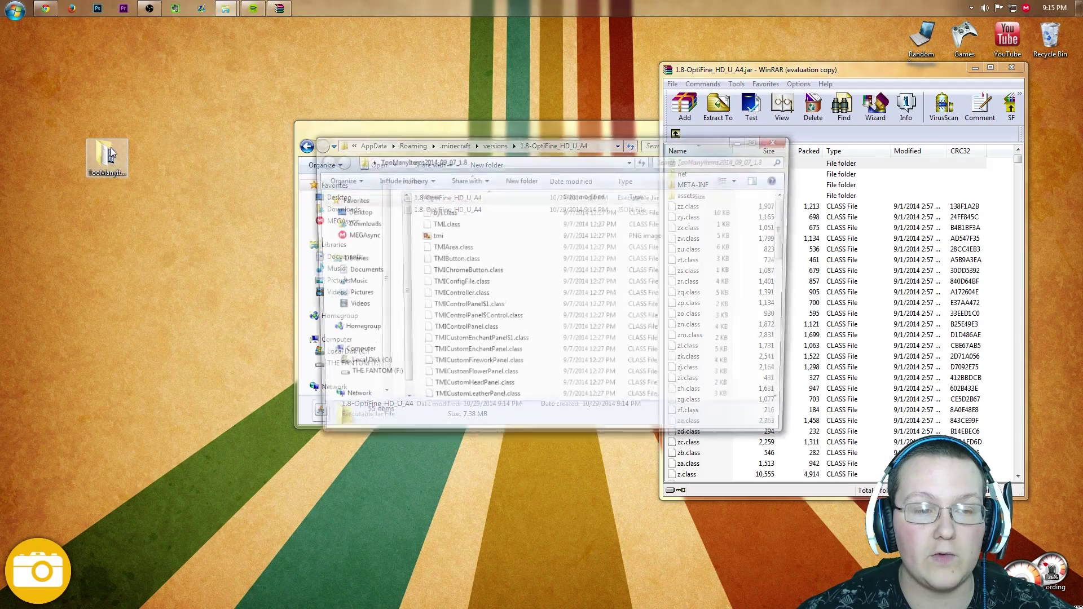
{"action": "left_click_drag", "start_coordinate": [472, 138], "coordinate": [191, 93]}
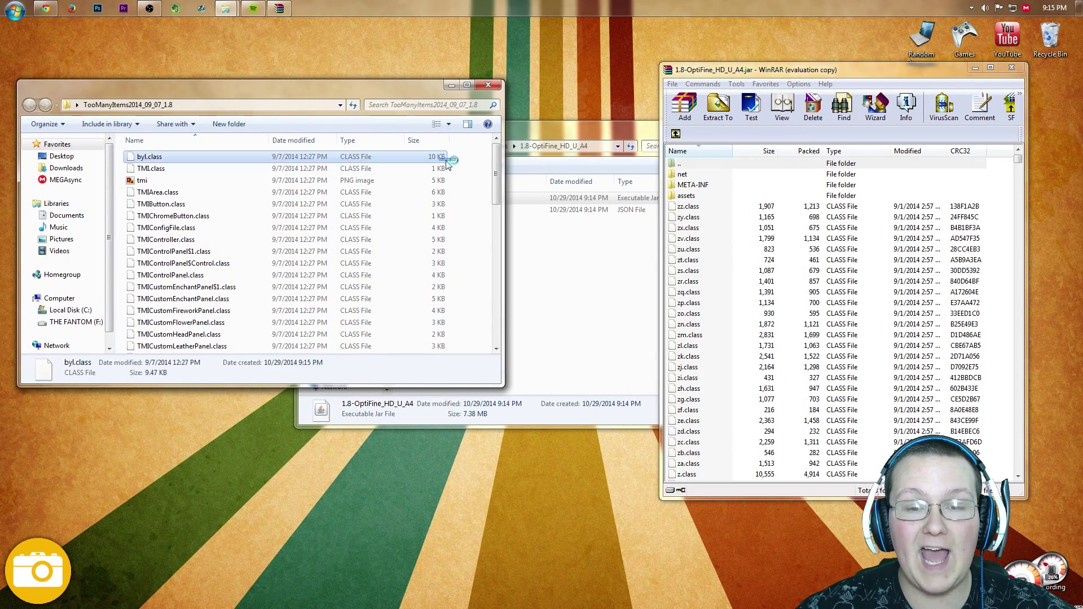
- Add all files from the TooManyItems2014_09_07_1.8 folder to the root of the 1.8-OptiFine_HD_U_A4.jar archive
{"action": "left_click_drag", "start_coordinate": [449, 160], "coordinate": [124, 372]}
{"action": "left_click_drag", "start_coordinate": [248, 205], "coordinate": [811, 304]}
{"action": "left_click", "coordinate": [868, 389]}
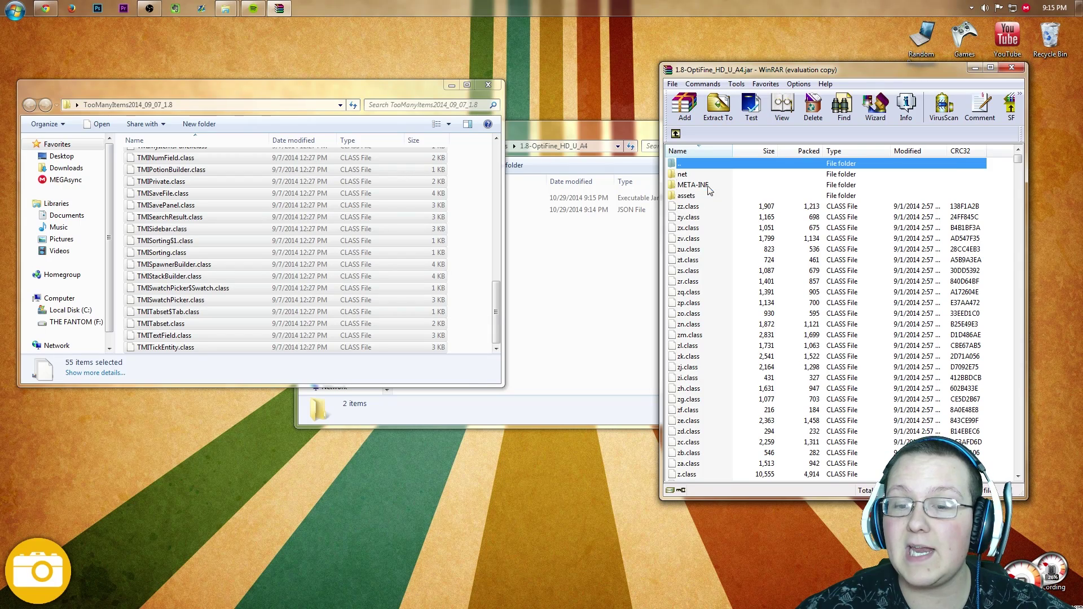
- Delete the META-INF folder from the 1.8-OptiFine_HD_U_A4.jar archive
{"action": "left_click", "coordinate": [712, 185]}
{"action": "right_click", "coordinate": [714, 188]}
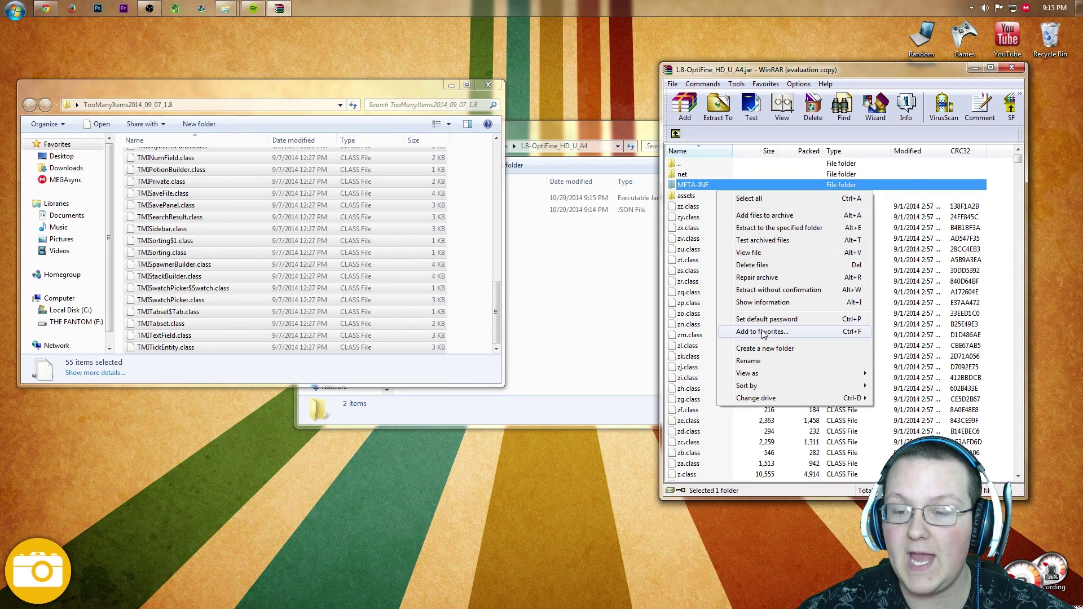
{"action": "left_click", "coordinate": [751, 264]}
{"action": "left_click", "coordinate": [566, 362]}
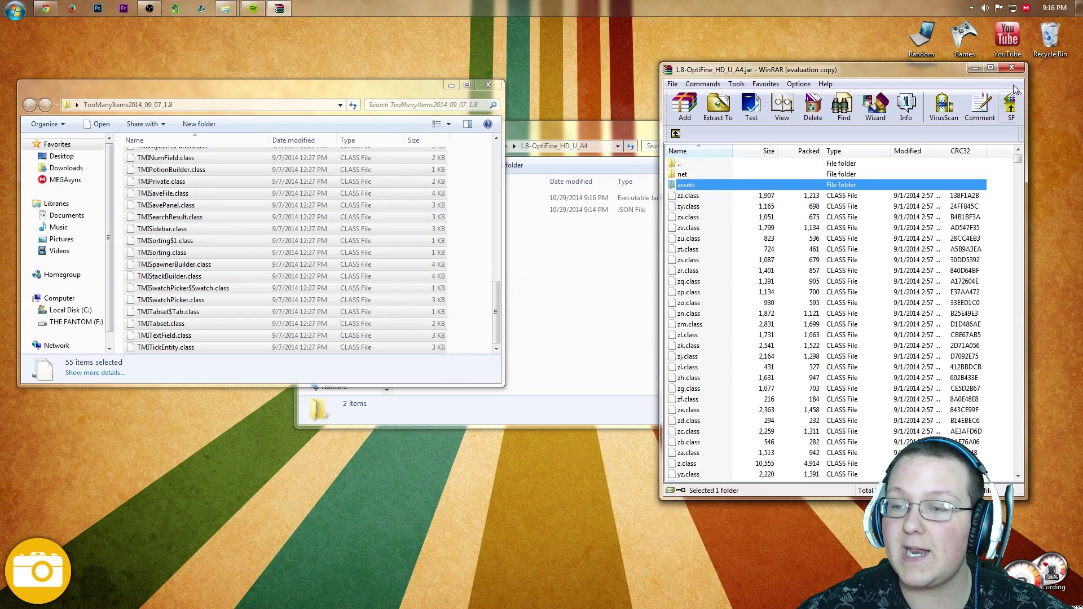
- Close the archive and folder windows, and start the Minecraft launcher from the Minecraft folder inside Games
{"action": "left_click", "coordinate": [1011, 68]}
{"action": "left_click", "coordinate": [486, 85]}
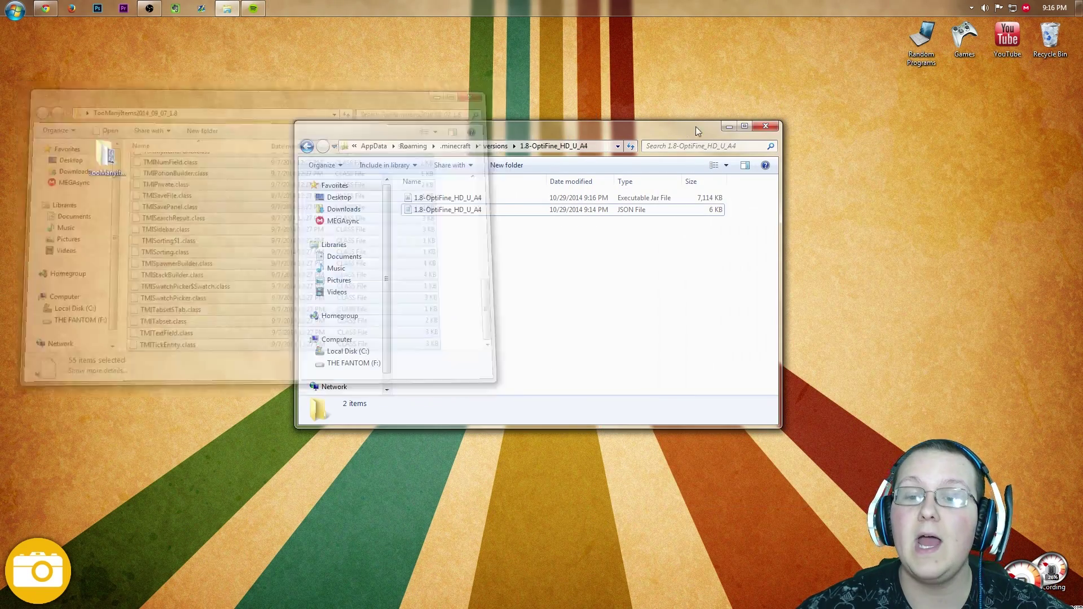
{"action": "left_click", "coordinate": [765, 126]}
{"action": "double_click", "coordinate": [964, 37]}
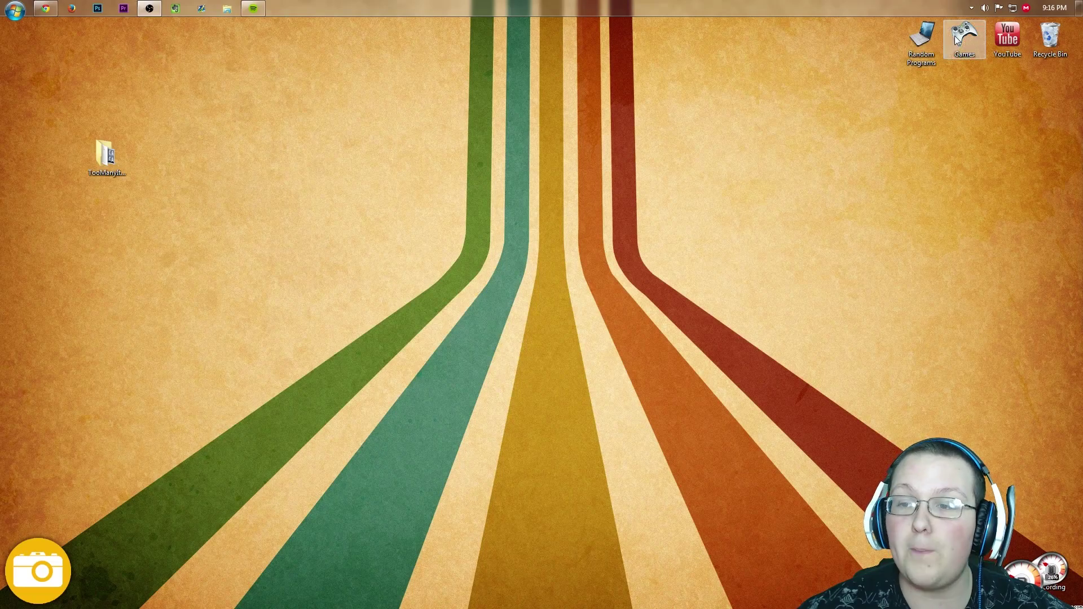
{"action": "double_click", "coordinate": [200, 206]}
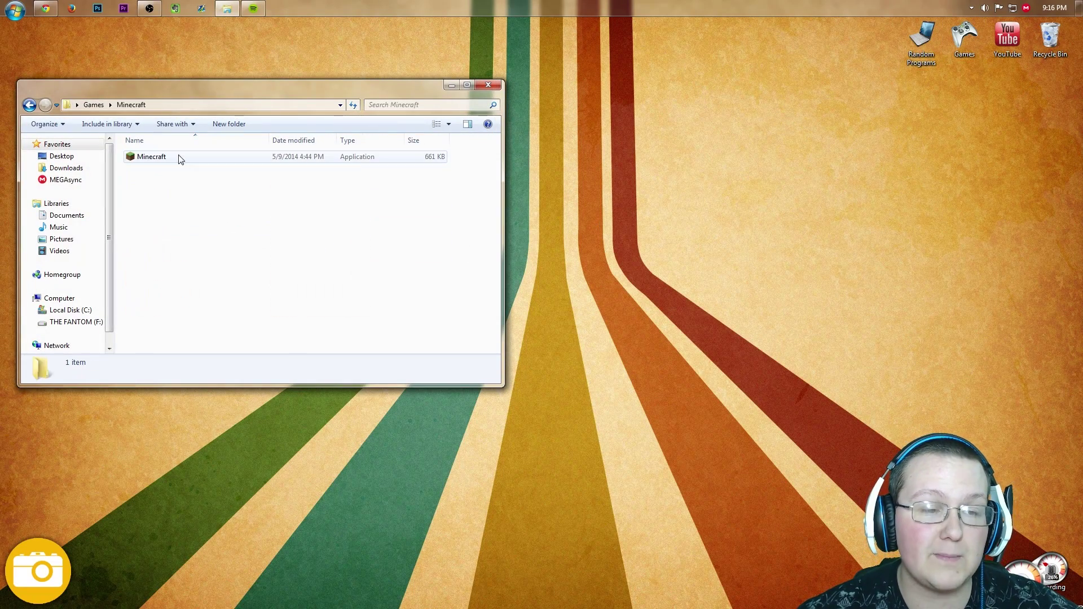
{"action": "double_click", "coordinate": [176, 158]}
{"action": "left_click", "coordinate": [496, 87]}
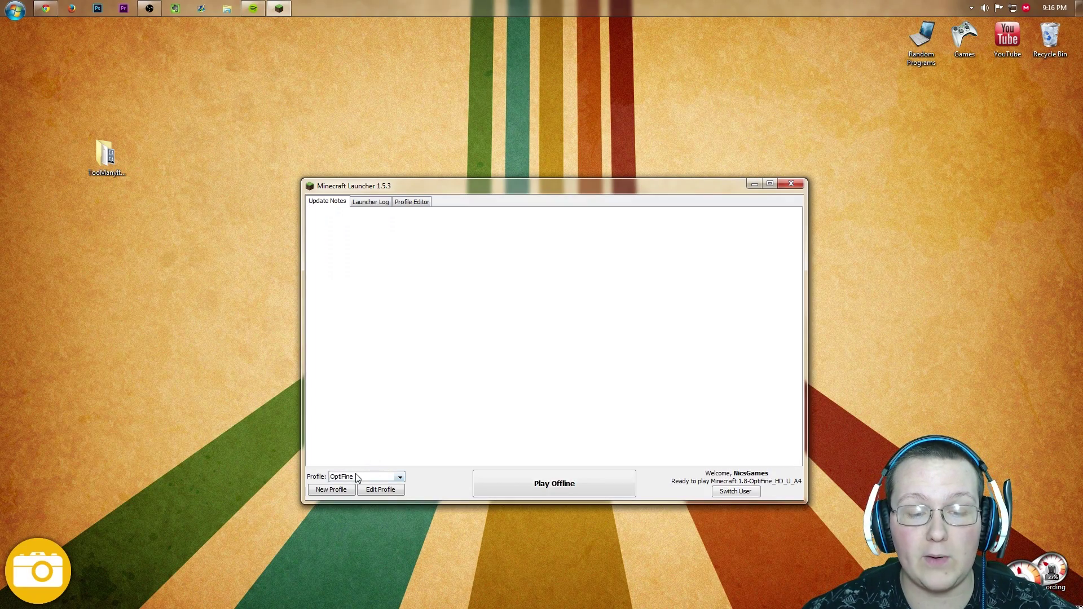
- Switch the launcher to the profile named after the account, select version release 1.8-OptiFine_HD_U_A4 for it, and save the profile
{"action": "left_click", "coordinate": [367, 477]}
{"action": "left_click", "coordinate": [370, 485]}
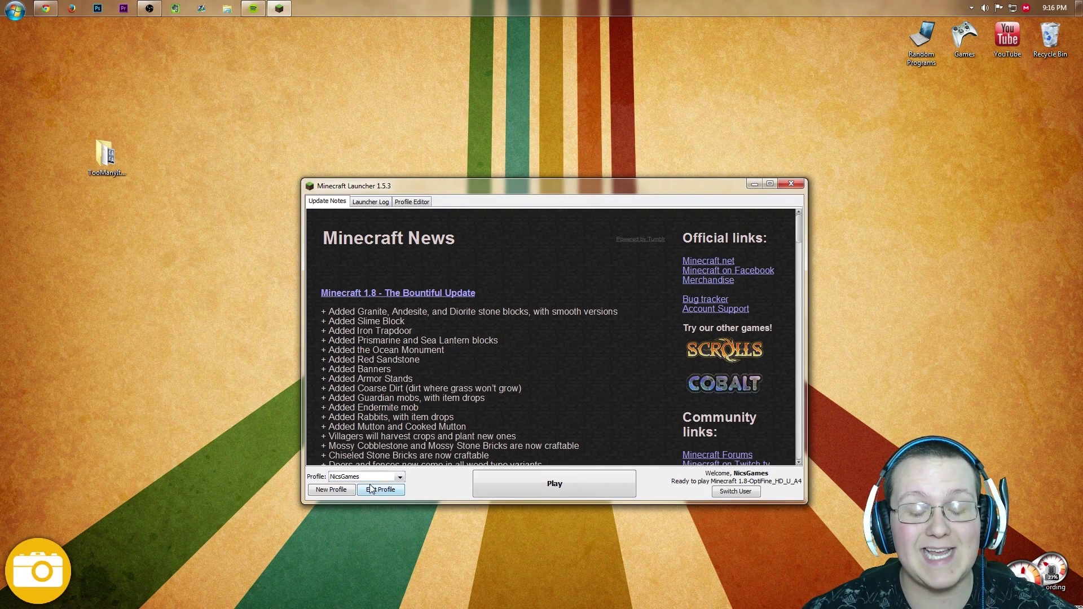
{"action": "left_click", "coordinate": [381, 490]}
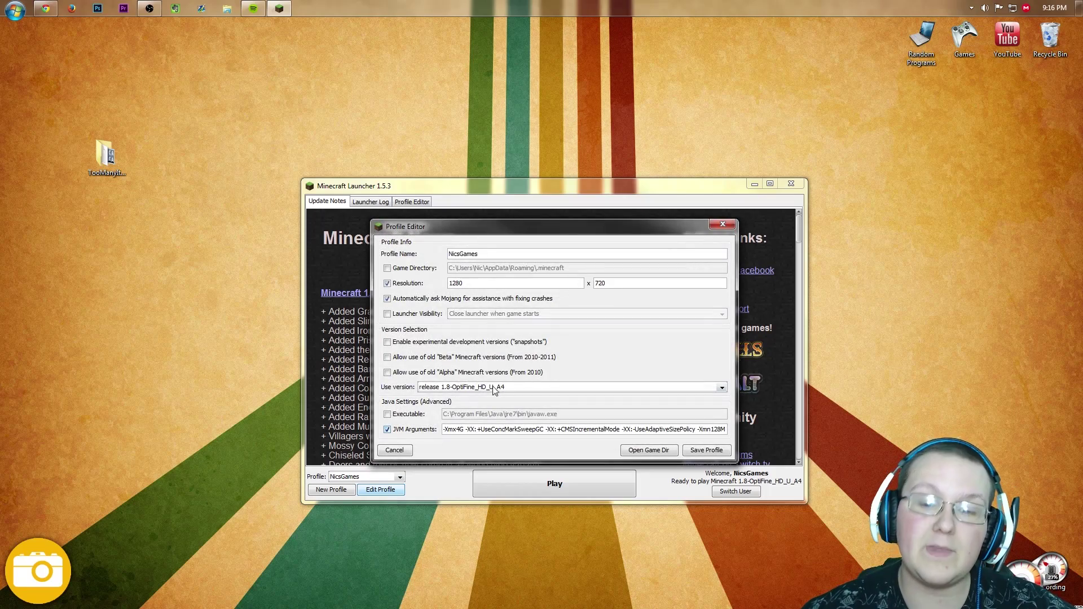
{"action": "left_click", "coordinate": [457, 386]}
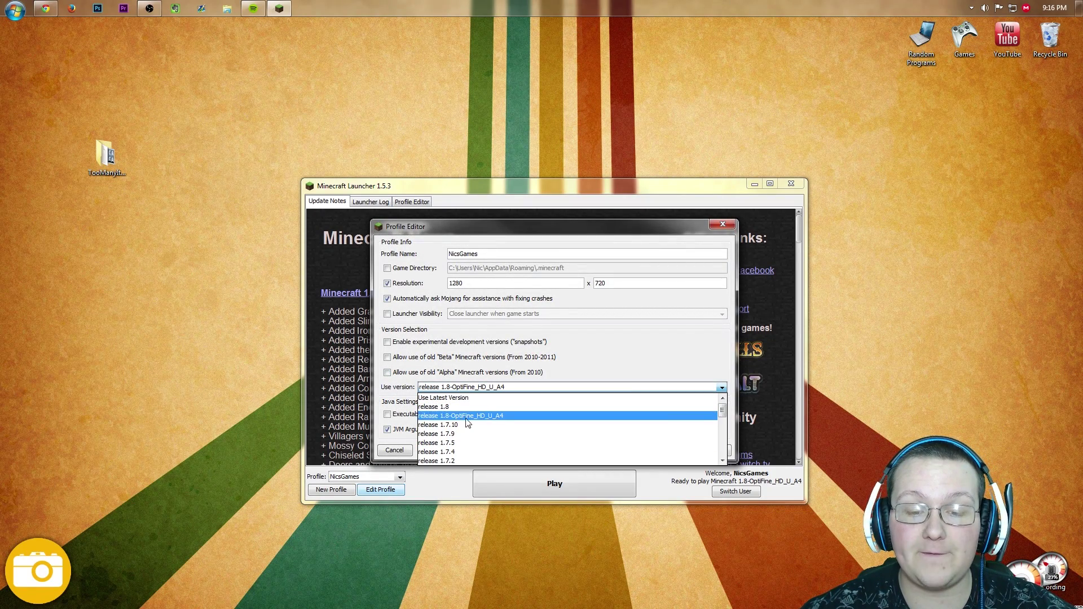
{"action": "left_click", "coordinate": [450, 417]}
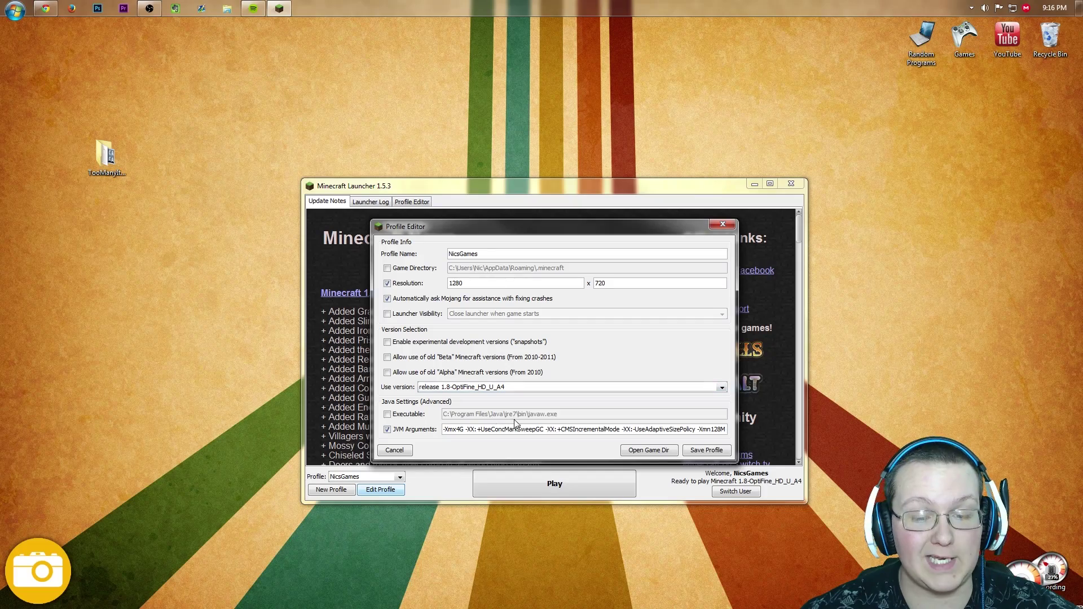
{"action": "left_click", "coordinate": [701, 450]}
- Start the game with the selected profile, and move the TooManyItems folder from the desktop to the Recycle Bin
{"action": "left_click", "coordinate": [576, 485]}
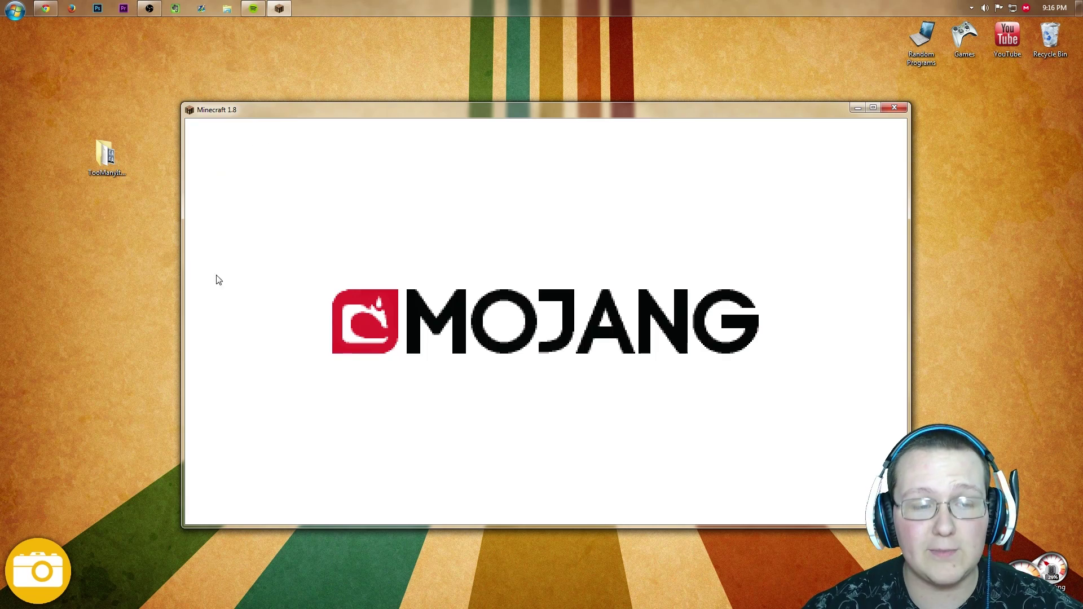
{"action": "left_click_drag", "start_coordinate": [145, 232], "coordinate": [110, 120]}
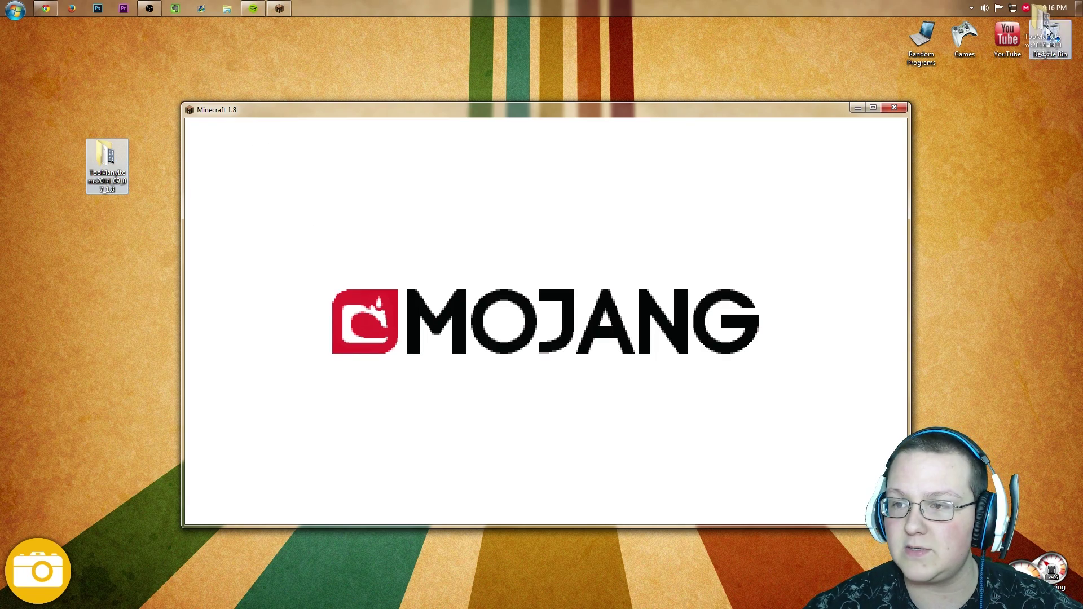
{"action": "key", "text": "Delete"}
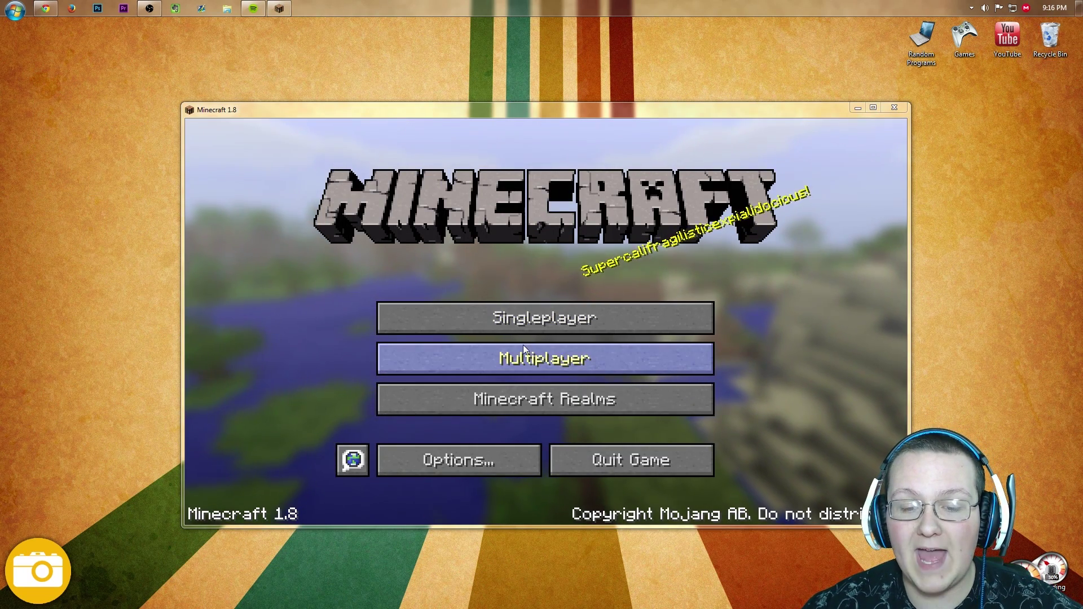
- In the game's video settings, turn all animations on and increase the render distance, and return to the main menu
{"action": "left_click", "coordinate": [468, 462]}
{"action": "left_click", "coordinate": [398, 364]}
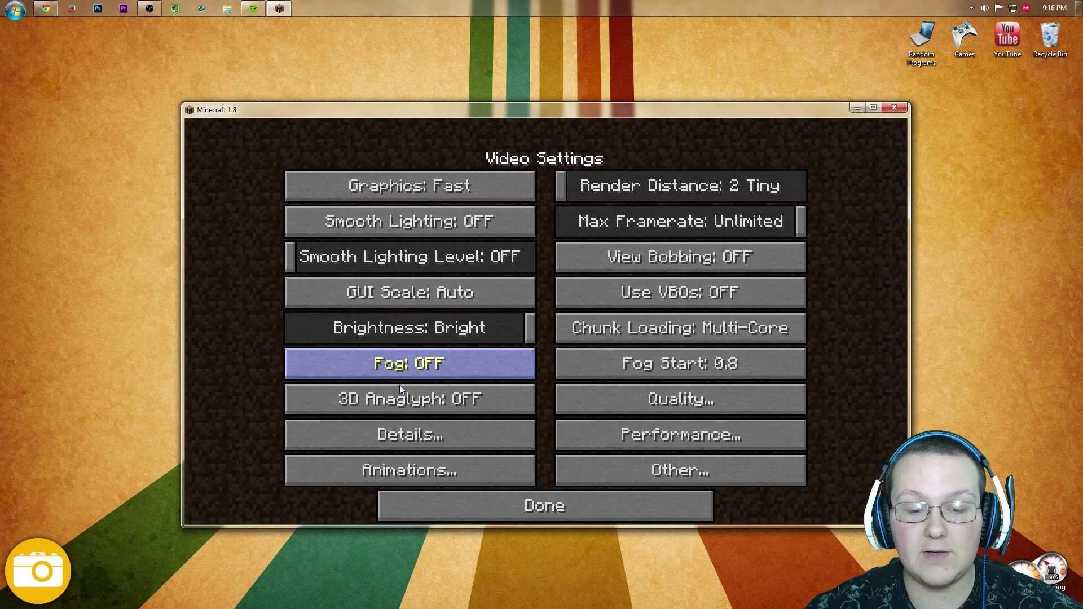
{"action": "left_click", "coordinate": [402, 468]}
{"action": "left_click", "coordinate": [363, 503]}
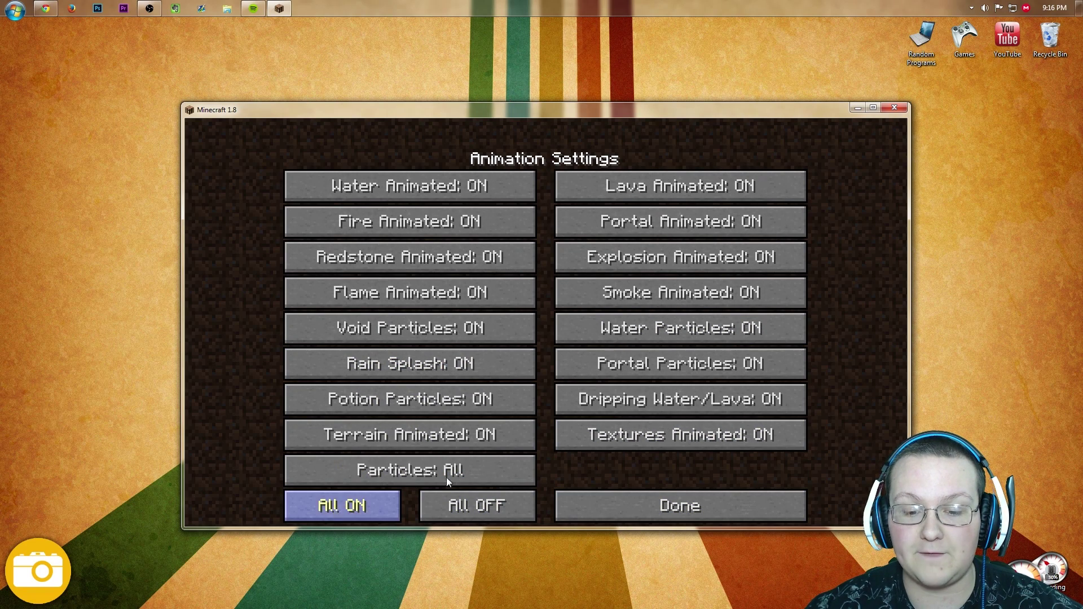
{"action": "left_click", "coordinate": [567, 517]}
{"action": "left_click_drag", "start_coordinate": [572, 186], "coordinate": [716, 196]}
{"action": "left_click", "coordinate": [614, 507]}
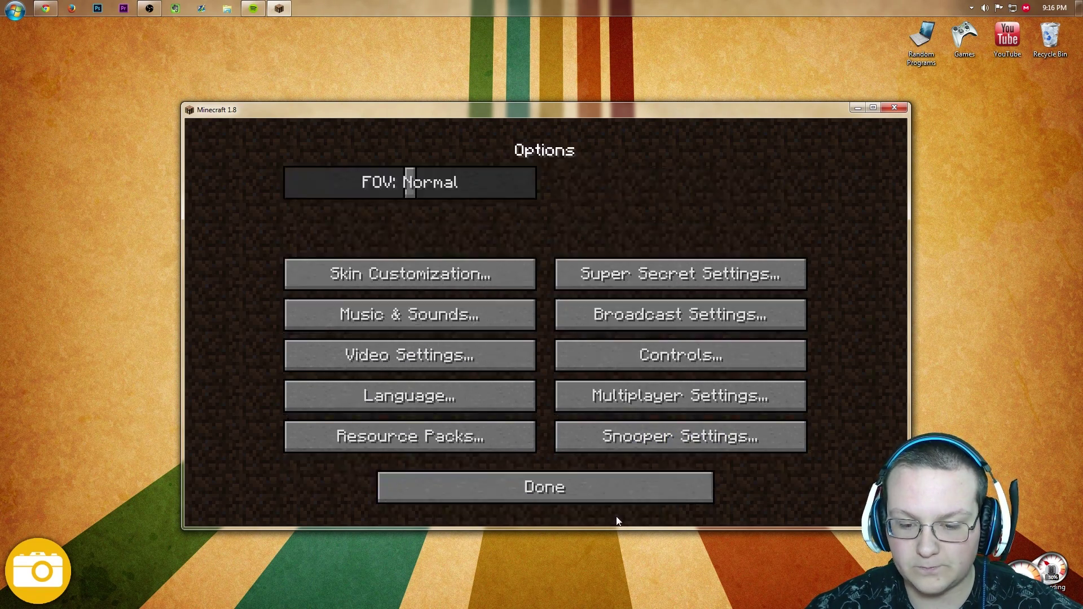
{"action": "left_click", "coordinate": [526, 496]}
- Load the second singleplayer world and open the inventory to check for the TooManyItems item panel
{"action": "left_click", "coordinate": [485, 317]}
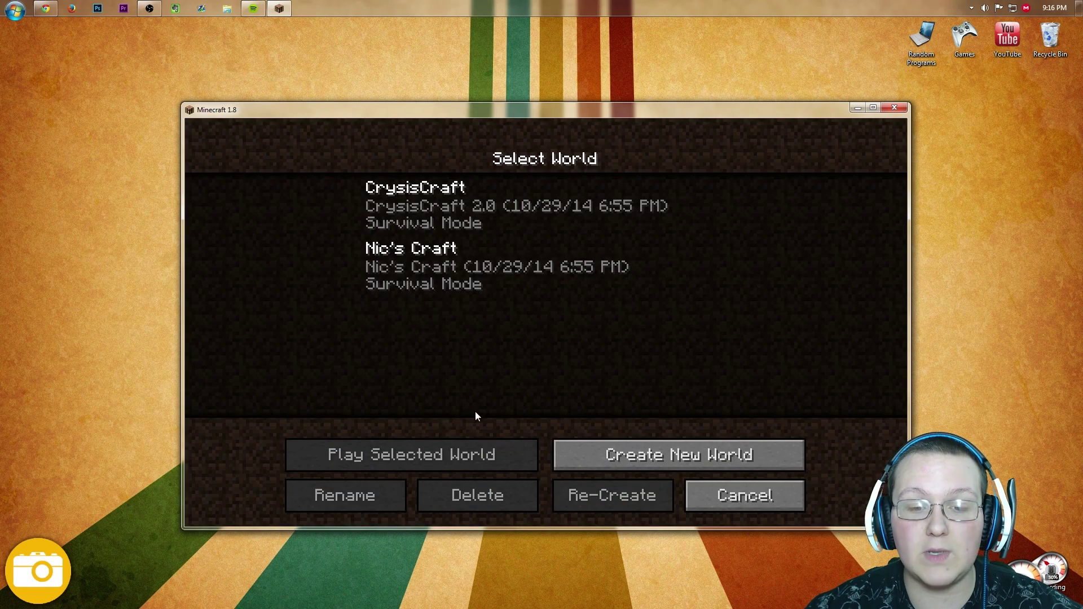
{"action": "double_click", "coordinate": [400, 248]}
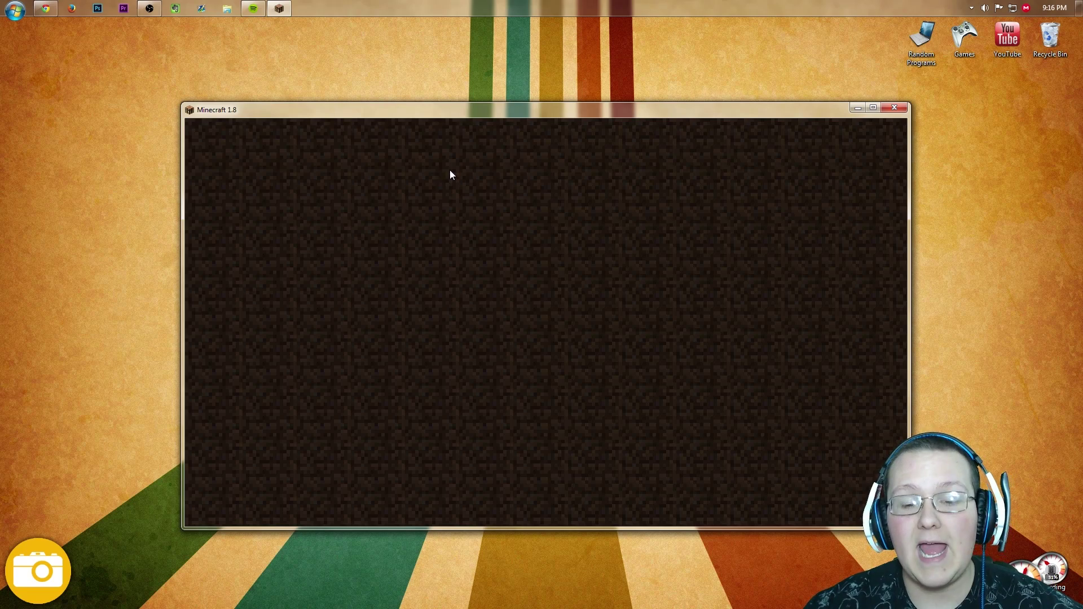
{"action": "key", "text": "e"}
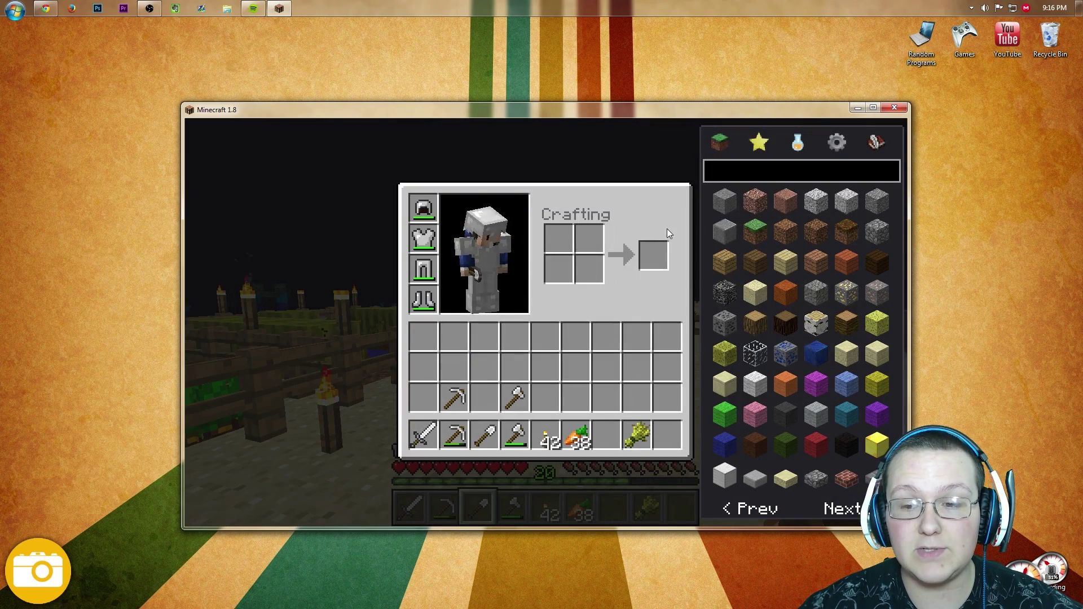